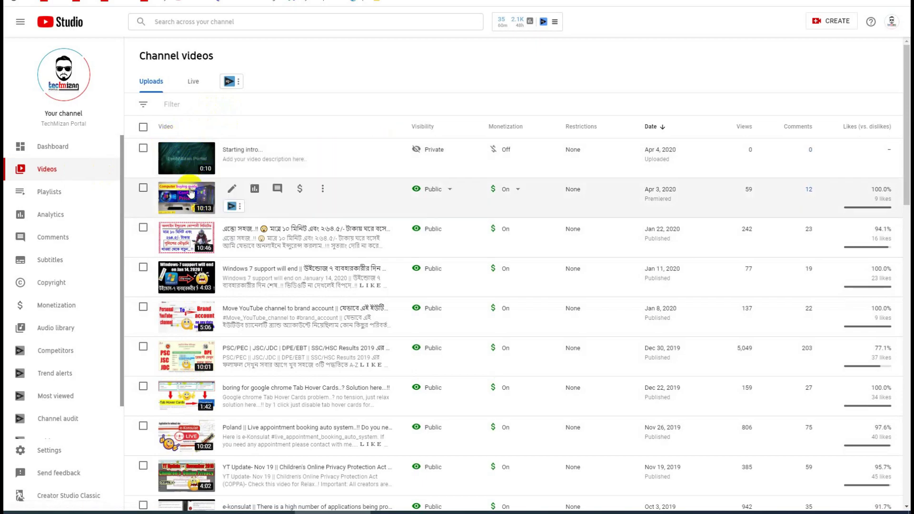
Open the private "Starting intro..." video from the channel's uploads in the video editor
{"action": "left_click", "coordinate": [119, 411]}
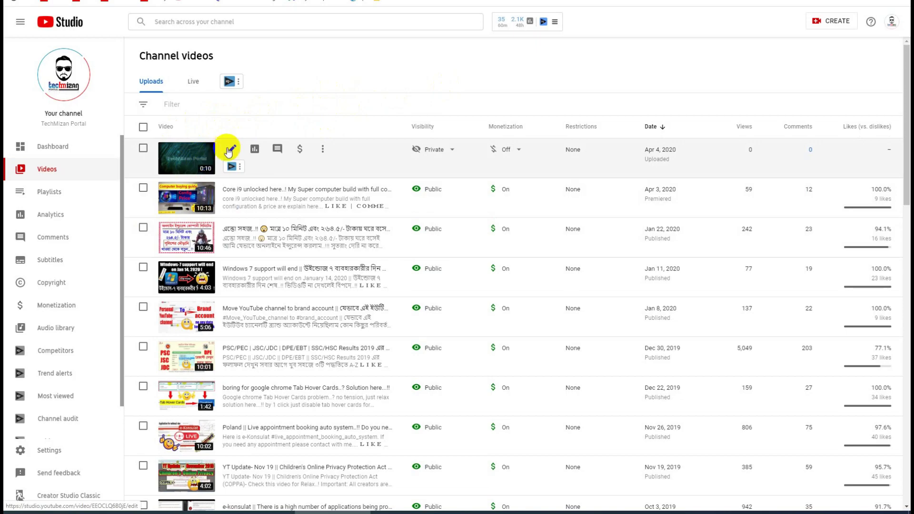
{"action": "left_click", "coordinate": [237, 151]}
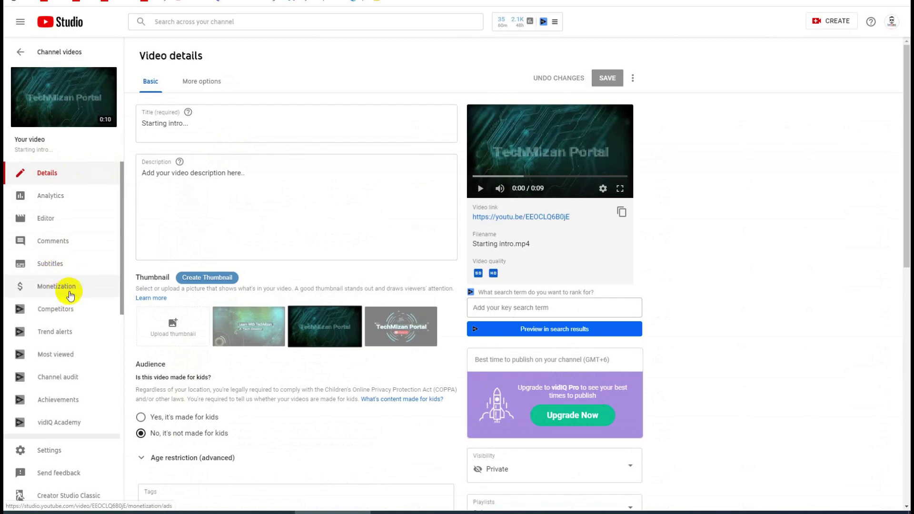
{"action": "left_click", "coordinate": [73, 221]}
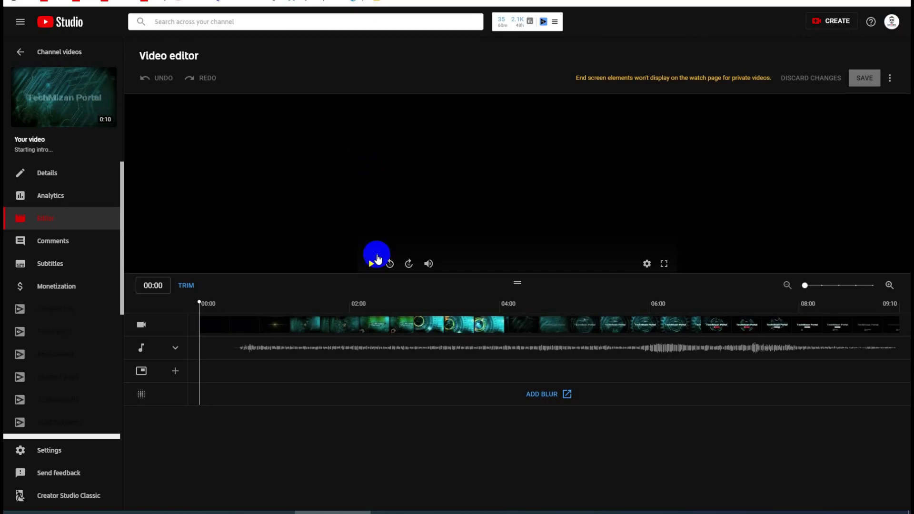
Move the playhead to 01:20, and enlarge the video preview area and return it to its former height
{"action": "left_click_drag", "start_coordinate": [199, 303], "coordinate": [324, 321]}
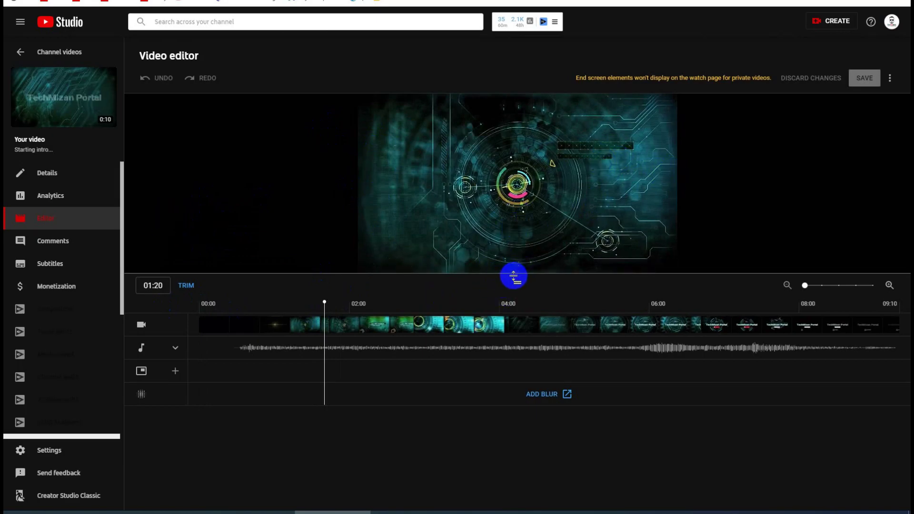
{"action": "left_click_drag", "start_coordinate": [514, 276], "coordinate": [521, 306]}
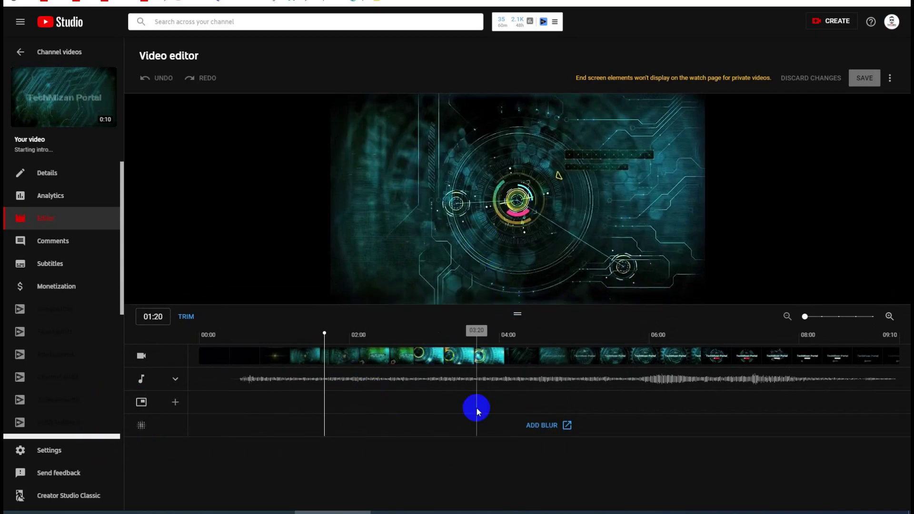
{"action": "left_click_drag", "start_coordinate": [513, 305], "coordinate": [514, 276]}
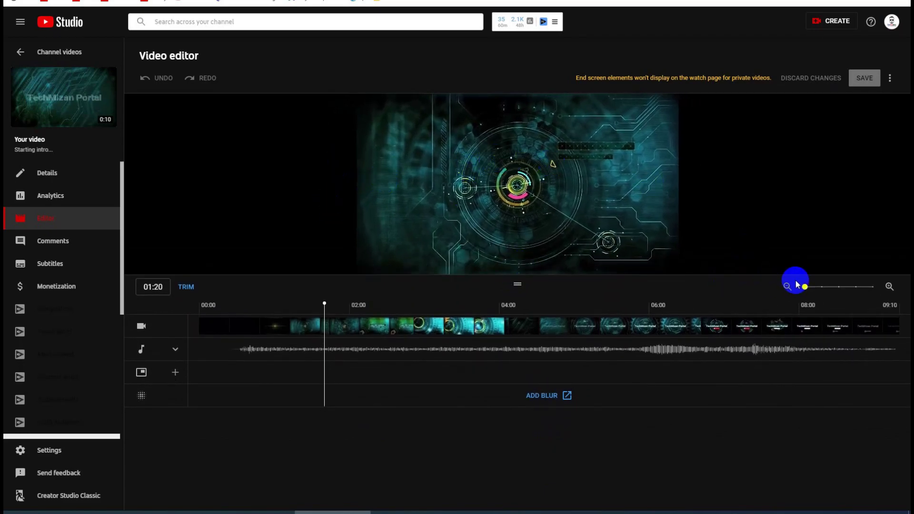
Try the timeline zoom by magnifying it and returning to the view of the full video
{"action": "left_click", "coordinate": [890, 286]}
{"action": "left_click", "coordinate": [788, 286]}
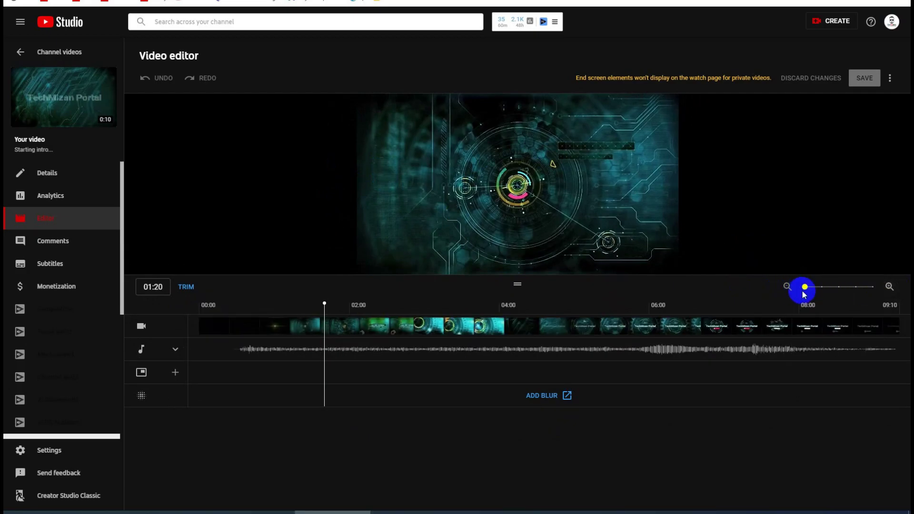
{"action": "left_click_drag", "start_coordinate": [805, 288], "coordinate": [839, 287]}
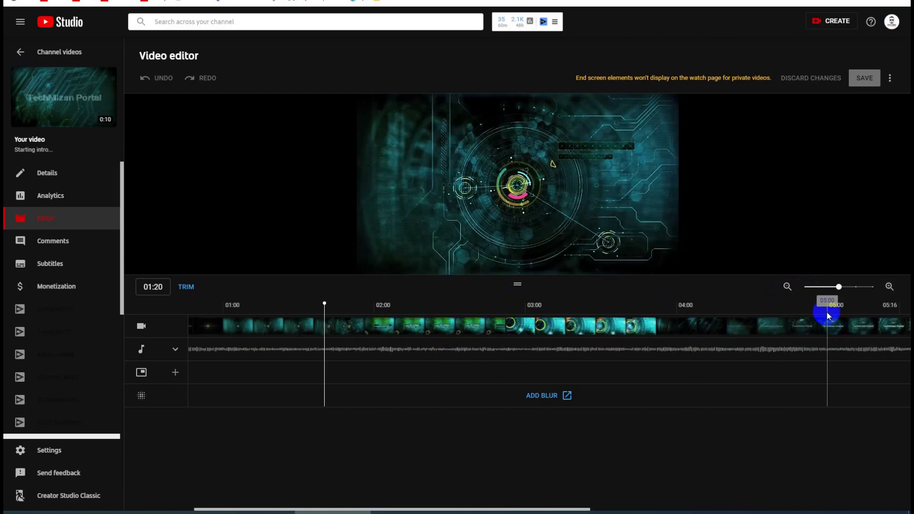
{"action": "left_click_drag", "start_coordinate": [838, 288], "coordinate": [806, 287]}
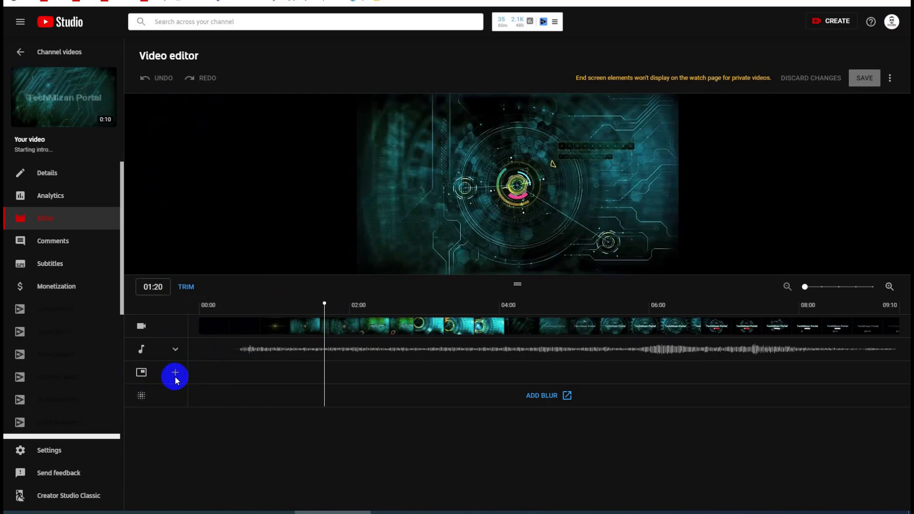
Set the playhead to exactly 02:00 and split the video there in trim mode
{"action": "left_click", "coordinate": [175, 351]}
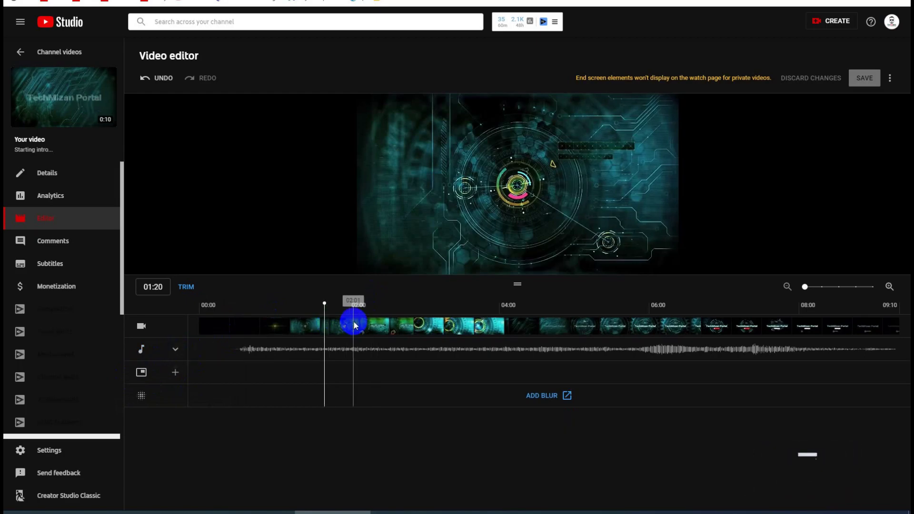
{"action": "mouse_move", "coordinate": [327, 304]}
{"action": "left_mouse_down"}
{"action": "mouse_move", "coordinate": [227, 308]}
{"action": "mouse_move", "coordinate": [462, 299]}
{"action": "mouse_move", "coordinate": [281, 307]}
{"action": "mouse_move", "coordinate": [332, 306]}
{"action": "left_mouse_up"}
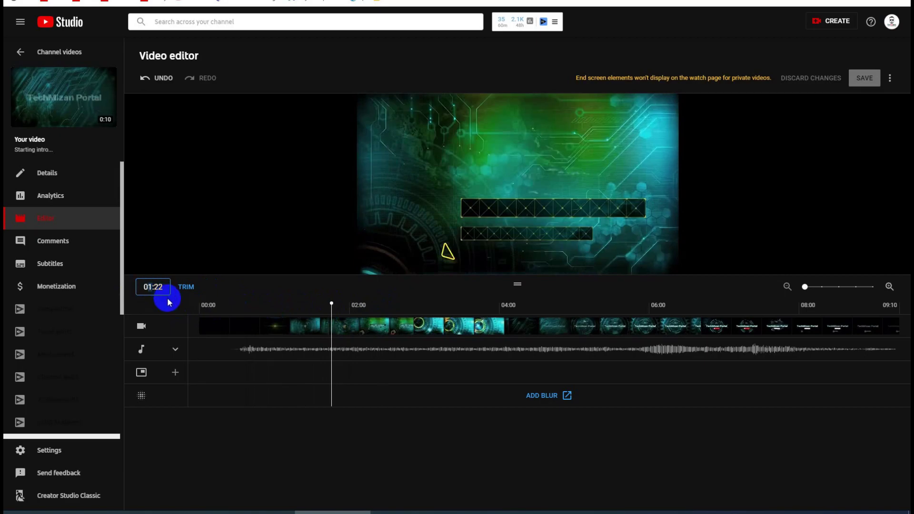
{"action": "type", "text": "2:"}
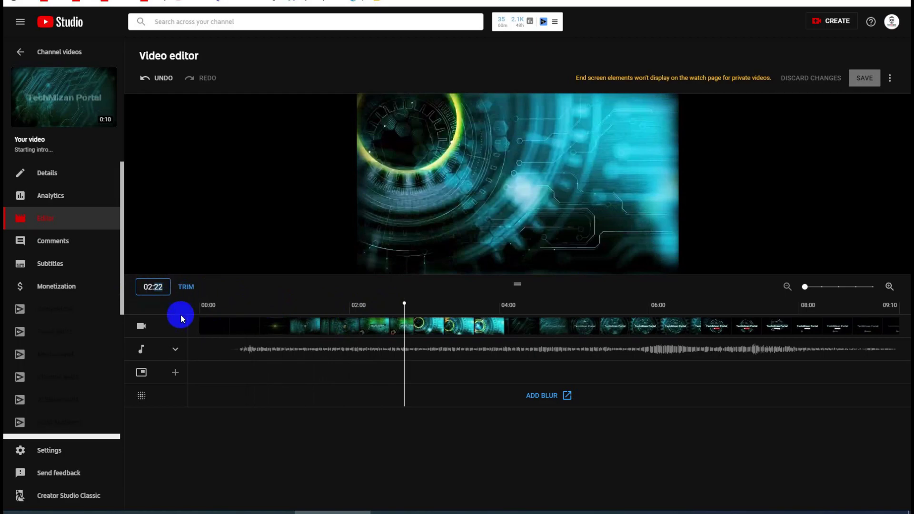
{"action": "type", "text": "00"}
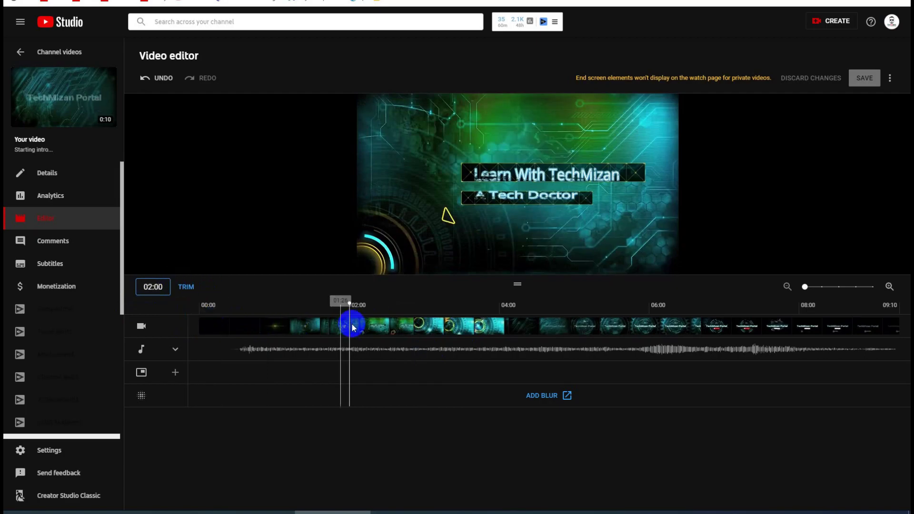
{"action": "left_click", "coordinate": [186, 286]}
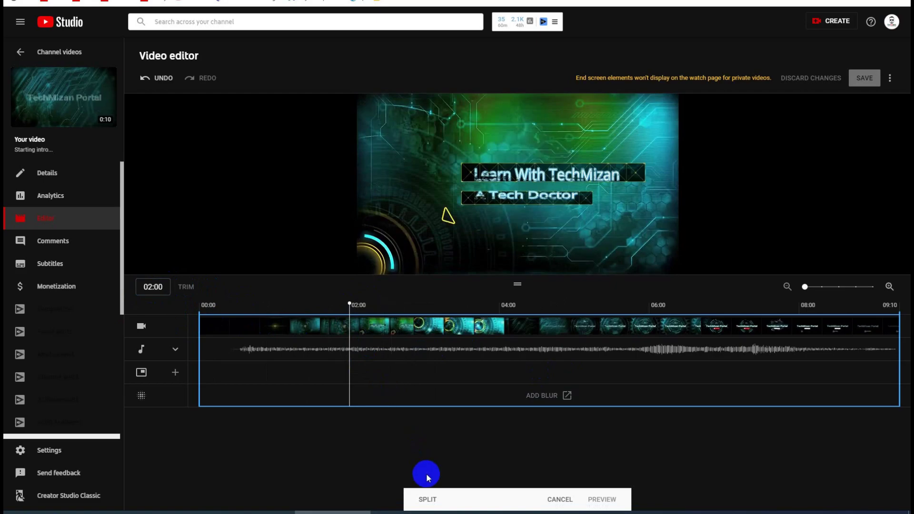
{"action": "left_click", "coordinate": [428, 500]}
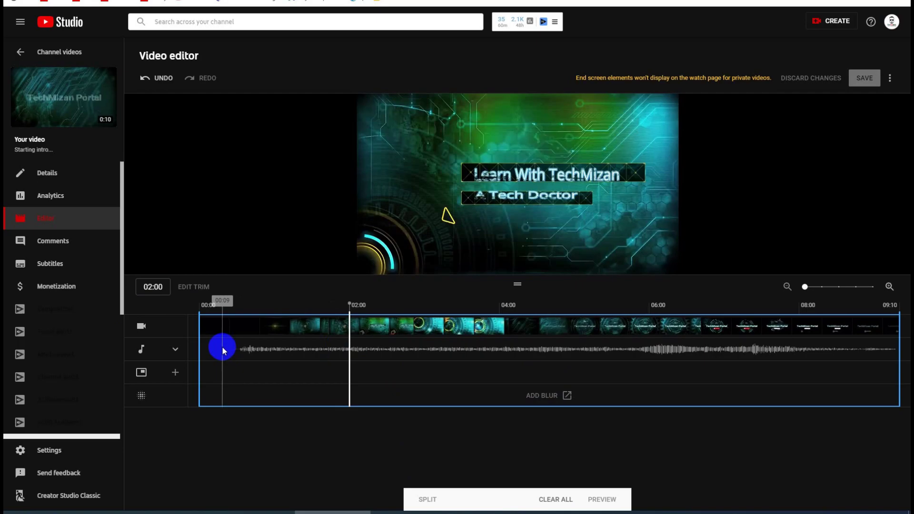
Try trimming away the opening section from 00:00 to 02:00, and undo that trim
{"action": "left_click_drag", "start_coordinate": [199, 344], "coordinate": [349, 347]}
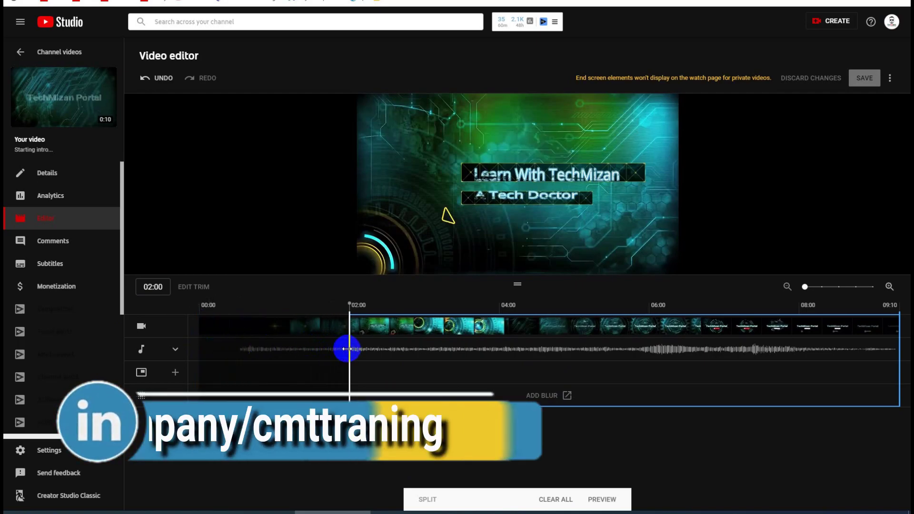
{"action": "left_click", "coordinate": [351, 337]}
{"action": "key", "text": "ctrl+z"}
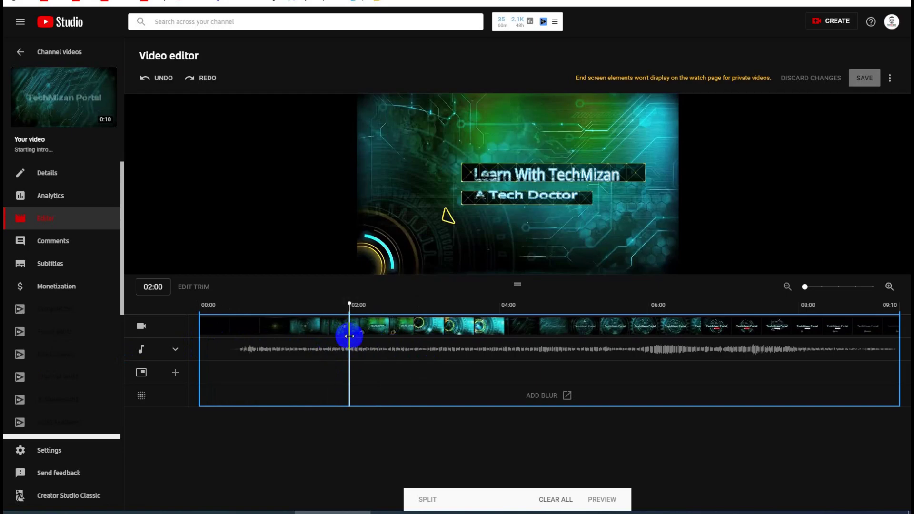
Cut out the section from 02:00 to 03:13 and play the video from 01:20 to check the cut
{"action": "left_click", "coordinate": [160, 287]}
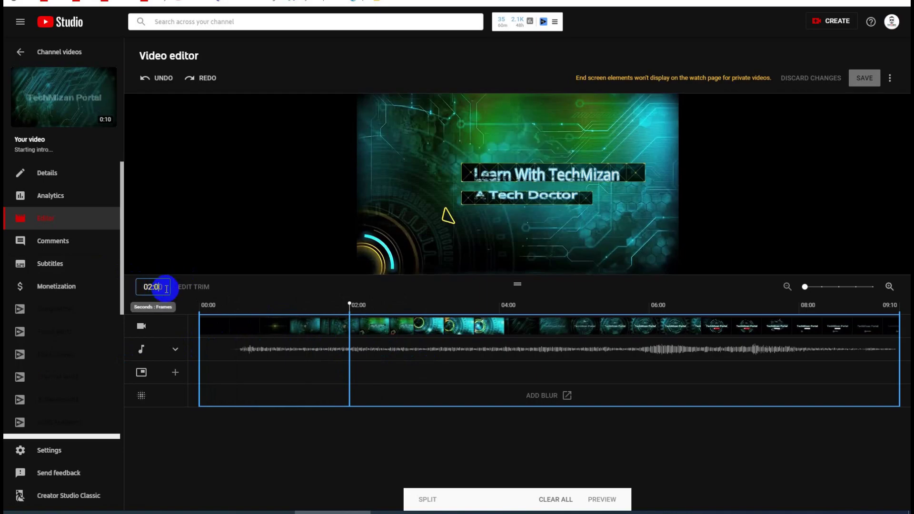
{"action": "type", "text": "05"}
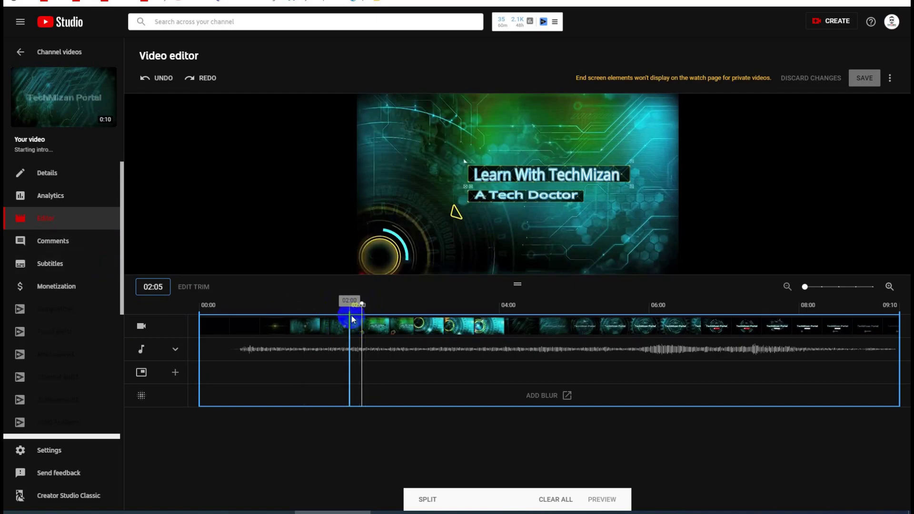
{"action": "left_click", "coordinate": [360, 303]}
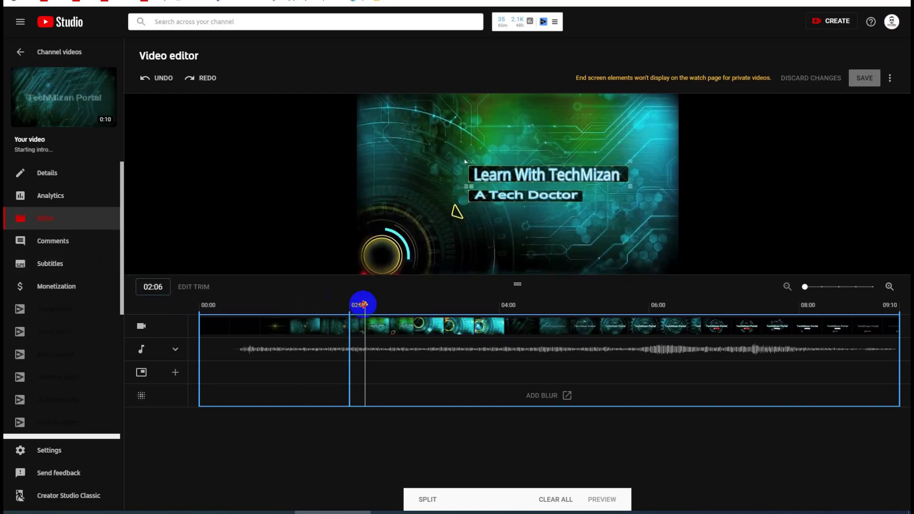
{"action": "left_click", "coordinate": [371, 266]}
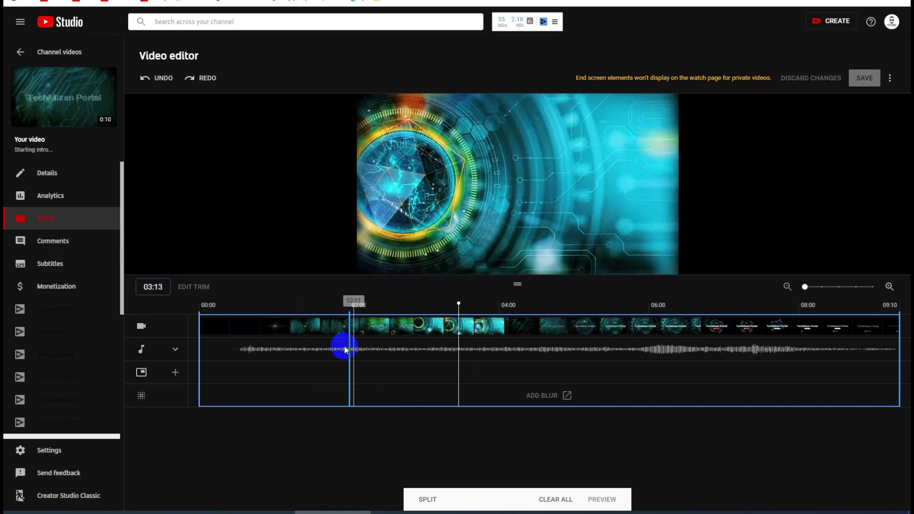
{"action": "left_click_drag", "start_coordinate": [350, 341], "coordinate": [456, 342]}
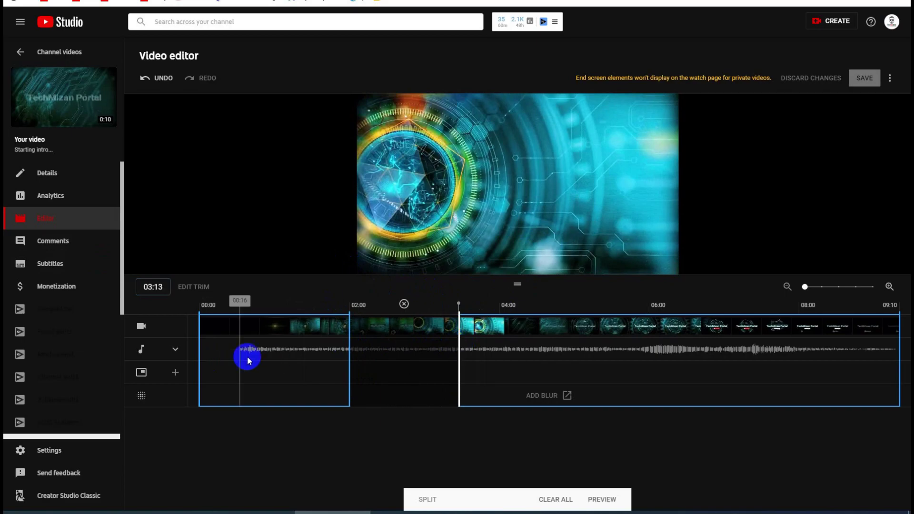
{"action": "left_click_drag", "start_coordinate": [459, 301], "coordinate": [325, 304]}
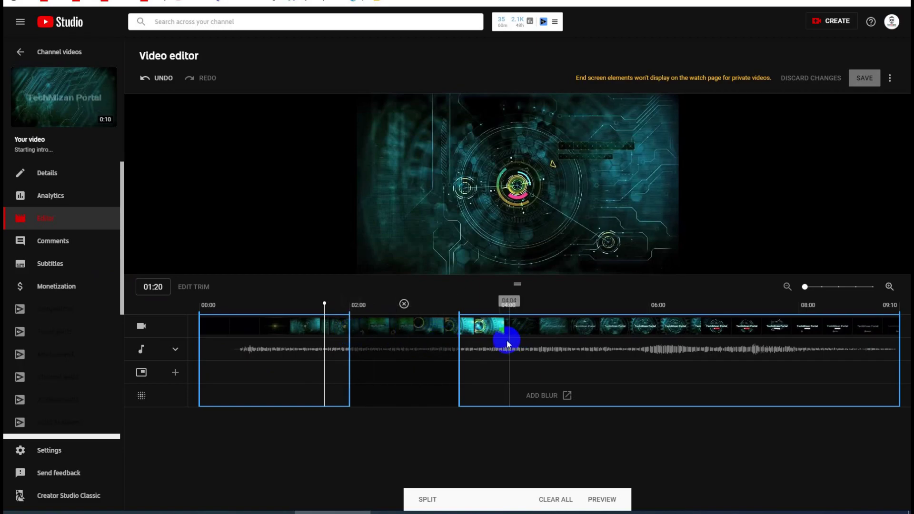
{"action": "left_click", "coordinate": [372, 266]}
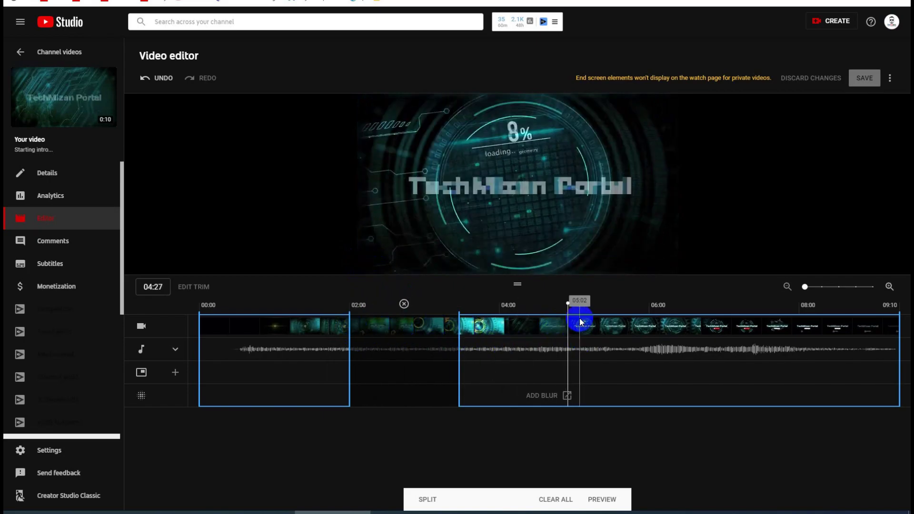
Split the video at 04:29 and cut out the section from there to 05:19
{"action": "left_click", "coordinate": [574, 323]}
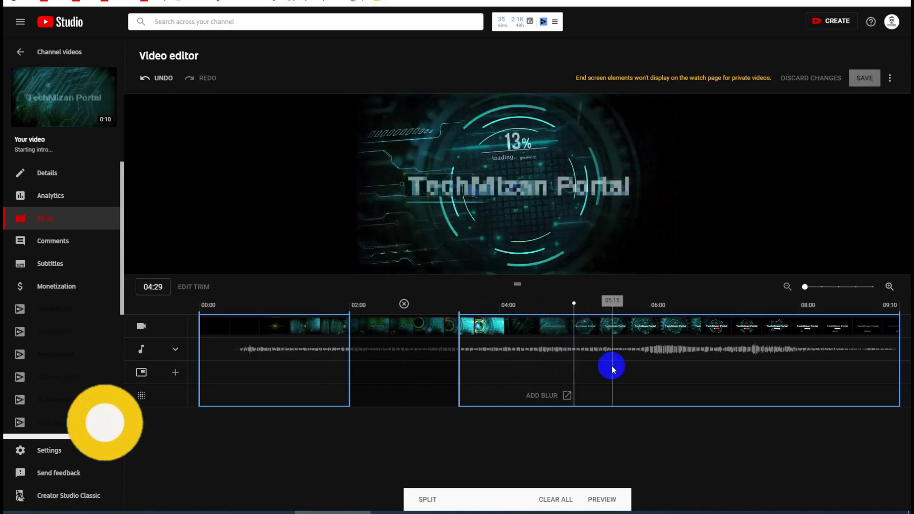
{"action": "left_click", "coordinate": [428, 499]}
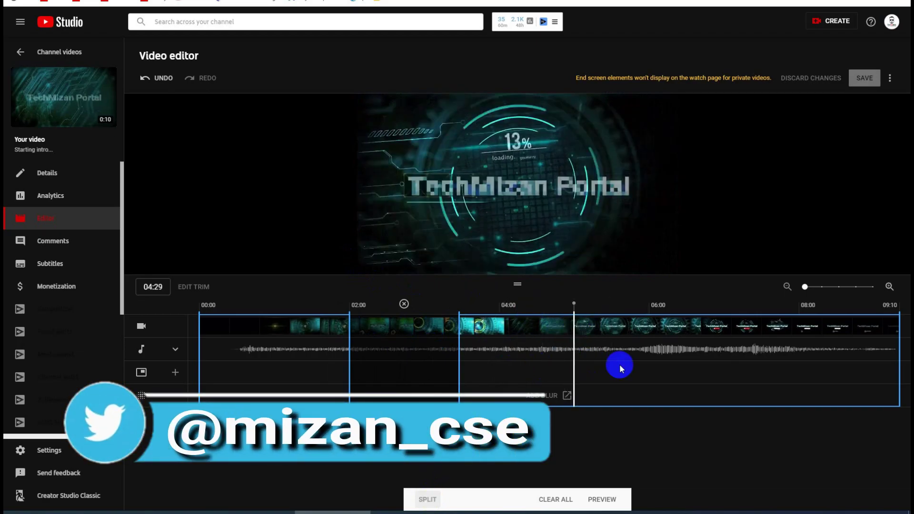
{"action": "left_click_drag", "start_coordinate": [574, 355], "coordinate": [613, 351]}
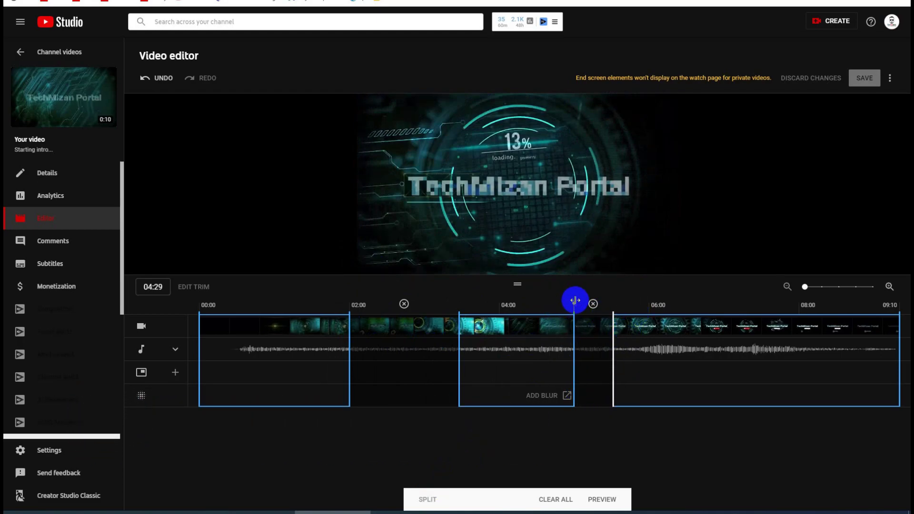
{"action": "left_click", "coordinate": [625, 307]}
{"action": "left_click_drag", "start_coordinate": [608, 338], "coordinate": [624, 343]}
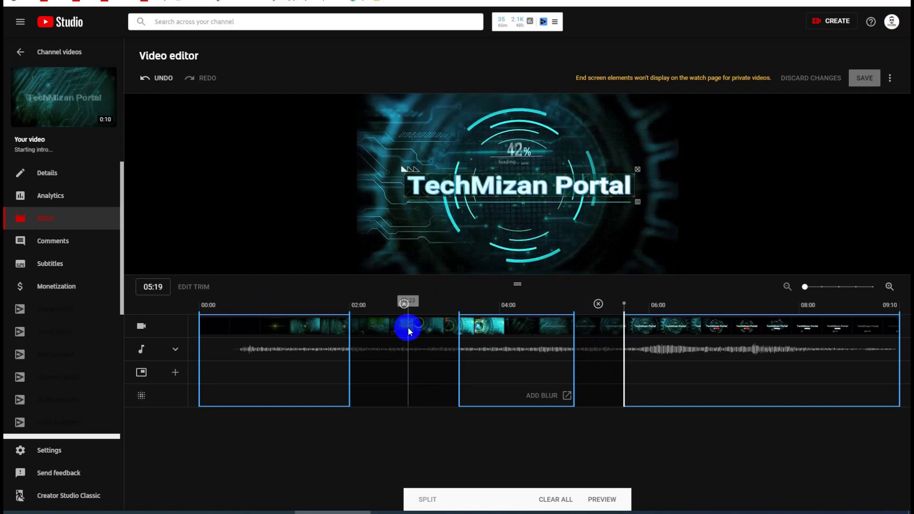
Remove the cut that starts at 02:00, and cut out the section from 03:05 to 03:20 instead
{"action": "left_click", "coordinate": [404, 305]}
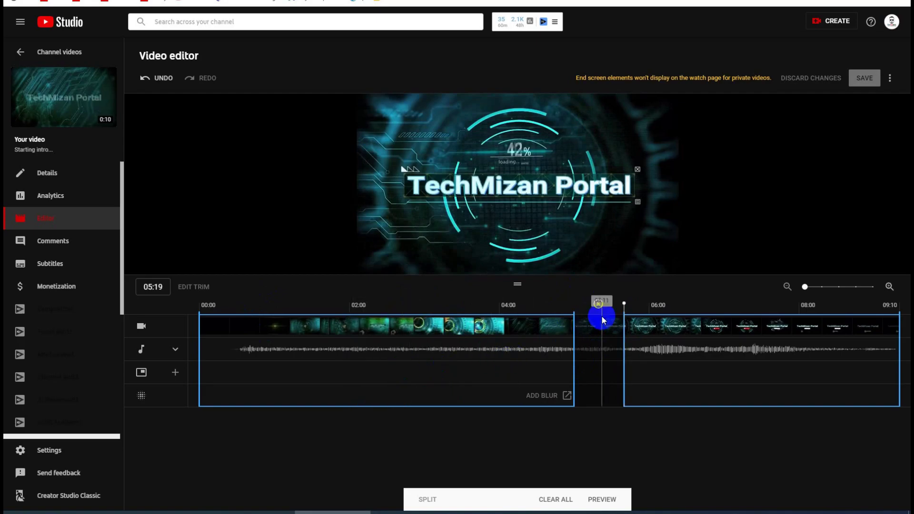
{"action": "left_click", "coordinate": [437, 315]}
{"action": "left_click", "coordinate": [422, 503]}
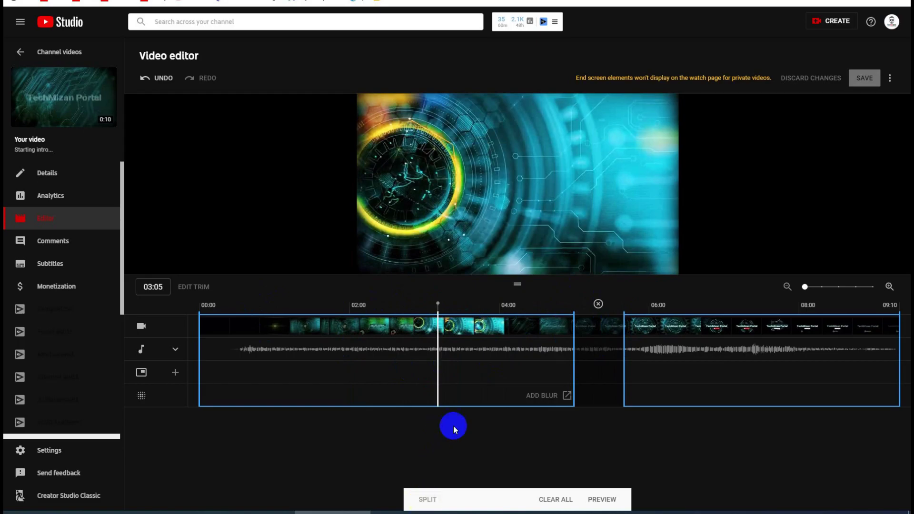
{"action": "left_click_drag", "start_coordinate": [438, 304], "coordinate": [475, 305]}
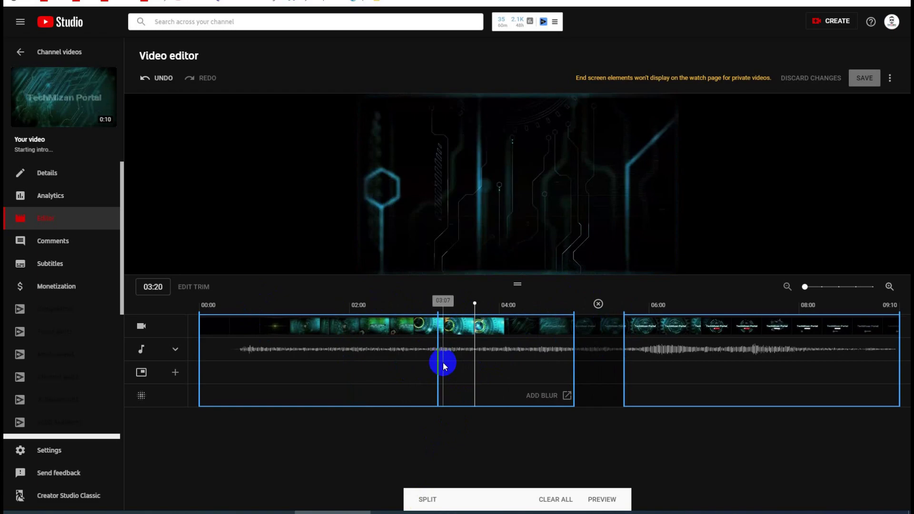
{"action": "left_click", "coordinate": [427, 505]}
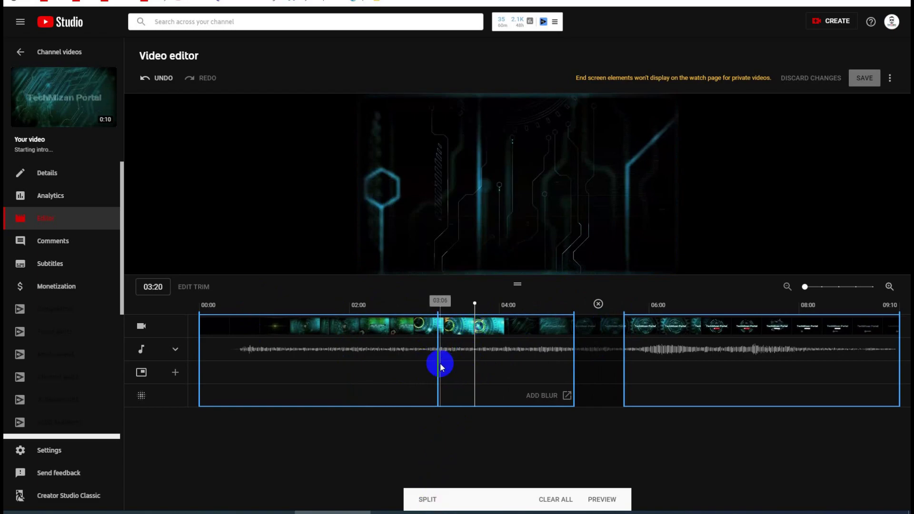
{"action": "left_click_drag", "start_coordinate": [438, 363], "coordinate": [475, 363]}
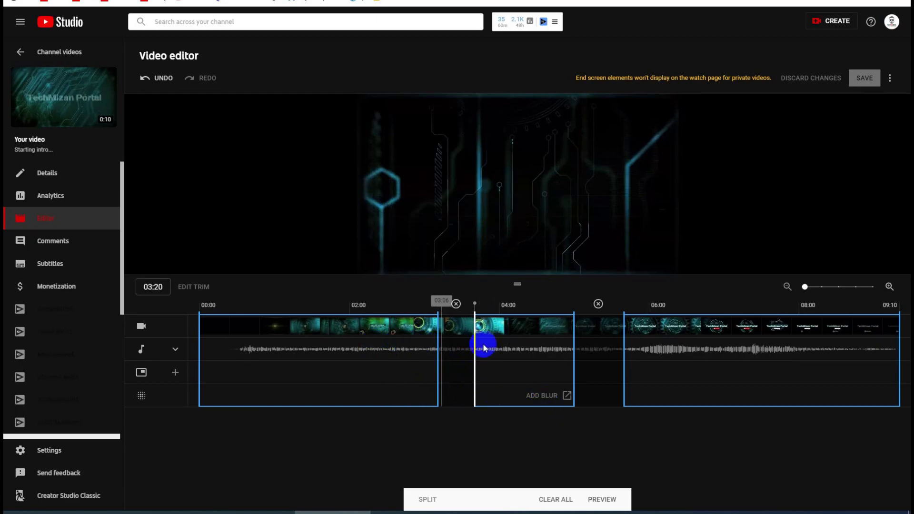
Move the playhead to 04:12 and try to preview the trimmed video
{"action": "left_click_drag", "start_coordinate": [474, 305], "coordinate": [533, 406]}
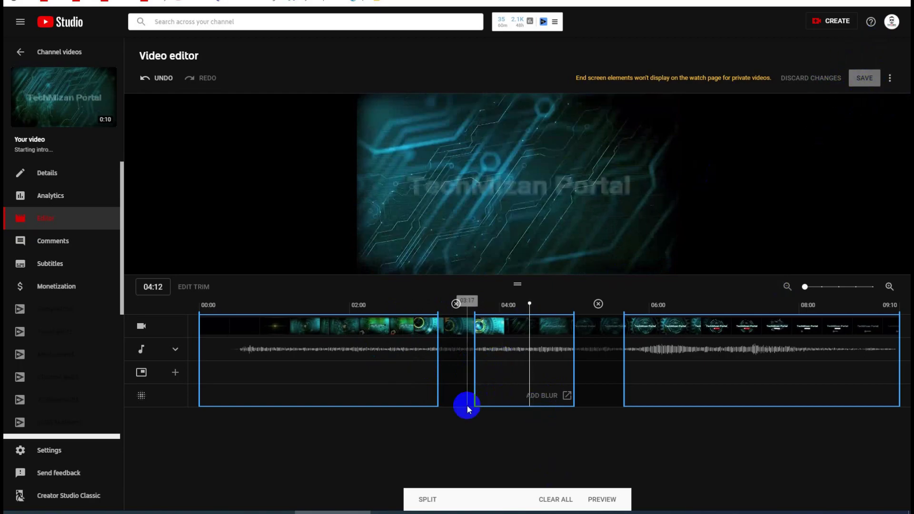
{"action": "left_click", "coordinate": [619, 500]}
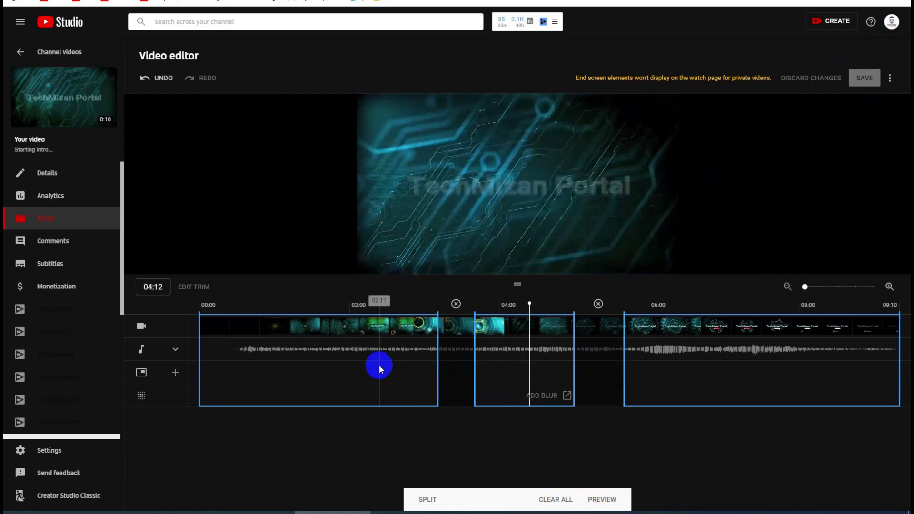
Preview the trimmed video to close trim editing, and open the page for adding or replacing its audio
{"action": "left_click", "coordinate": [599, 505]}
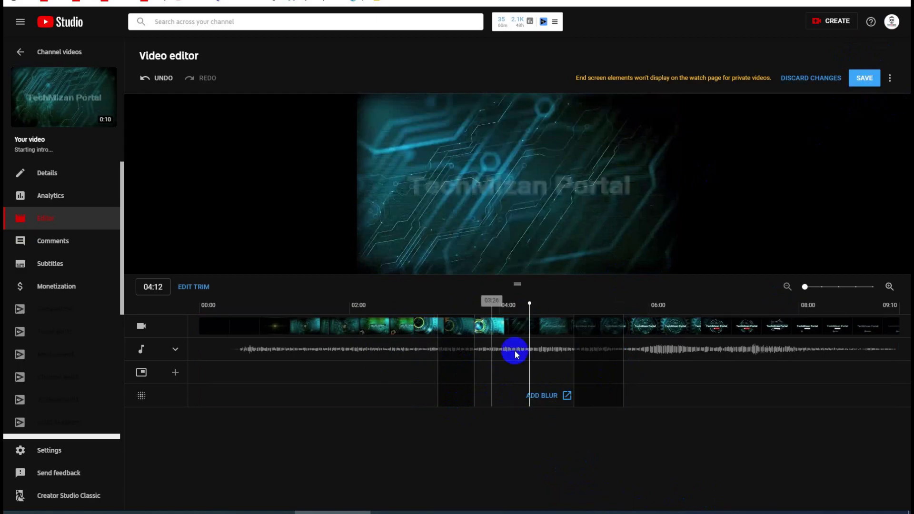
{"action": "left_click", "coordinate": [876, 81]}
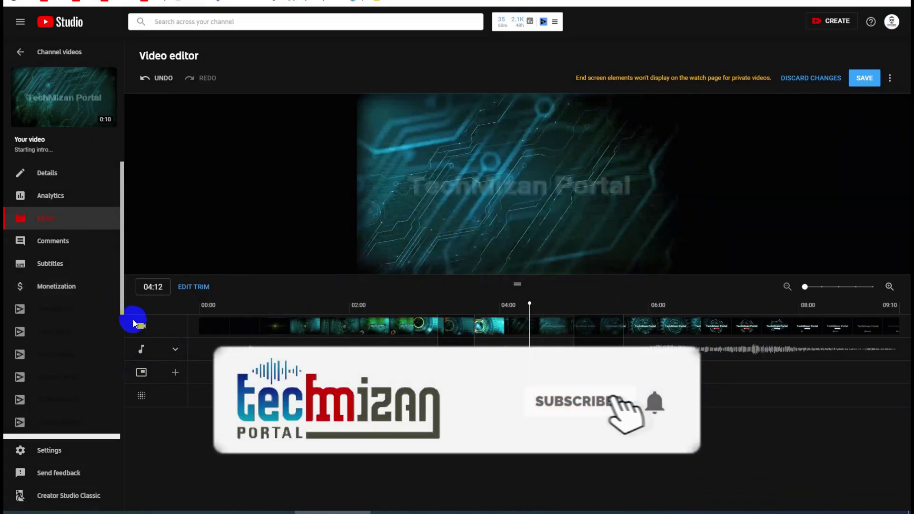
{"action": "left_click", "coordinate": [175, 350]}
{"action": "left_click", "coordinate": [143, 384]}
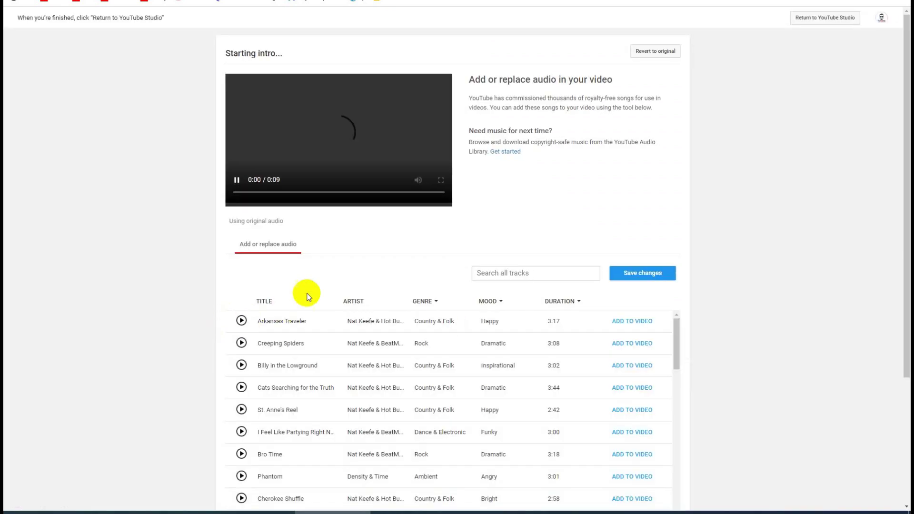
Play the start of the video in the audio editor's preview and pause it at about 0:03
{"action": "left_click_drag", "start_coordinate": [235, 191], "coordinate": [289, 190]}
{"action": "left_click", "coordinate": [236, 180]}
{"action": "left_click", "coordinate": [266, 194]}
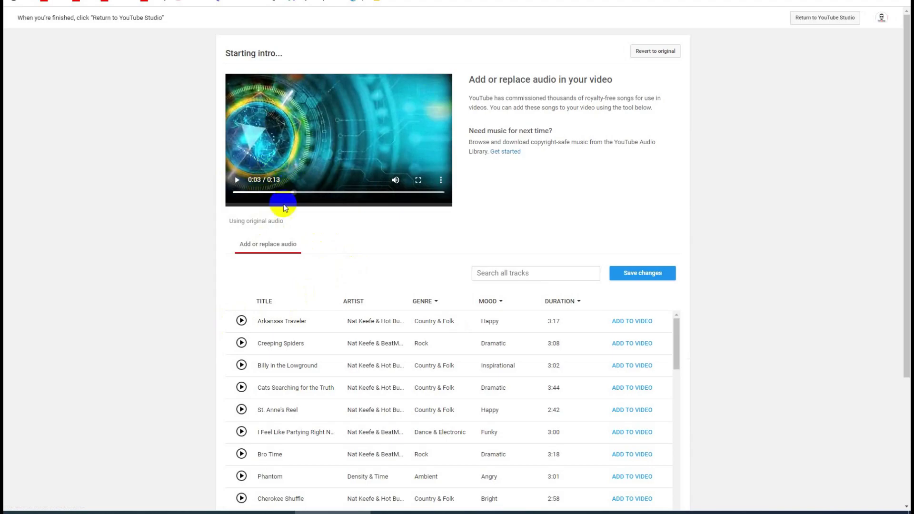
{"action": "left_click_drag", "start_coordinate": [307, 194], "coordinate": [281, 195]}
{"action": "left_click", "coordinate": [303, 197]}
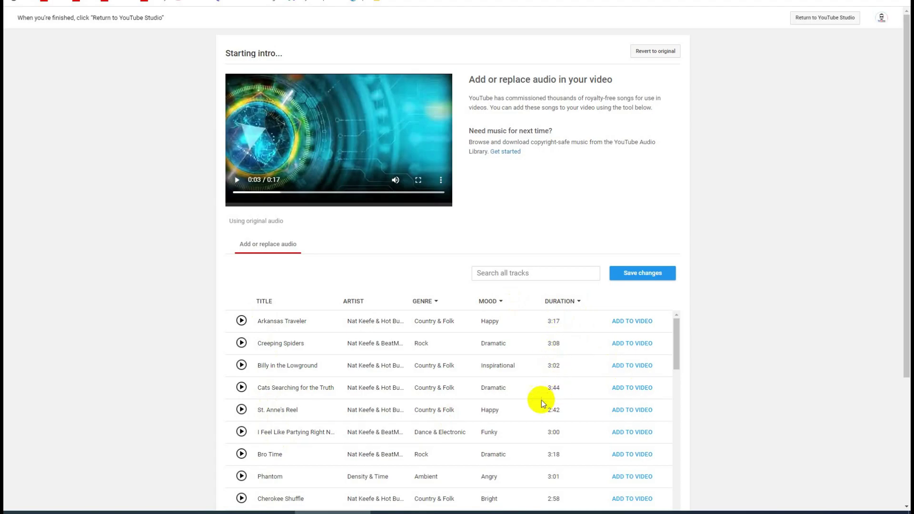
Sample the tracks Creeping Spiders and St. Anne's Reel from the music list, stopping each one
{"action": "scroll", "coordinate": [555, 376], "scroll_direction": "down", "scroll_amount": 2}
{"action": "scroll", "coordinate": [556, 380], "scroll_direction": "up", "scroll_amount": 2}
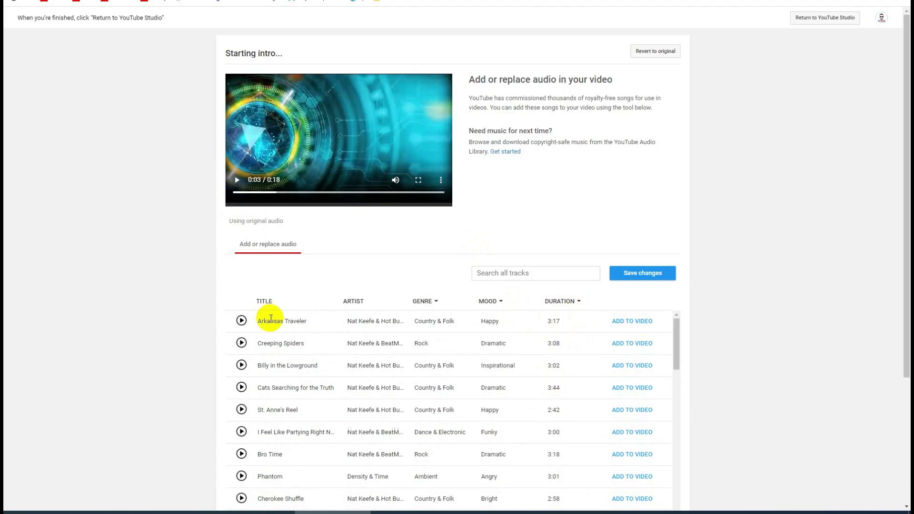
{"action": "left_click", "coordinate": [242, 344]}
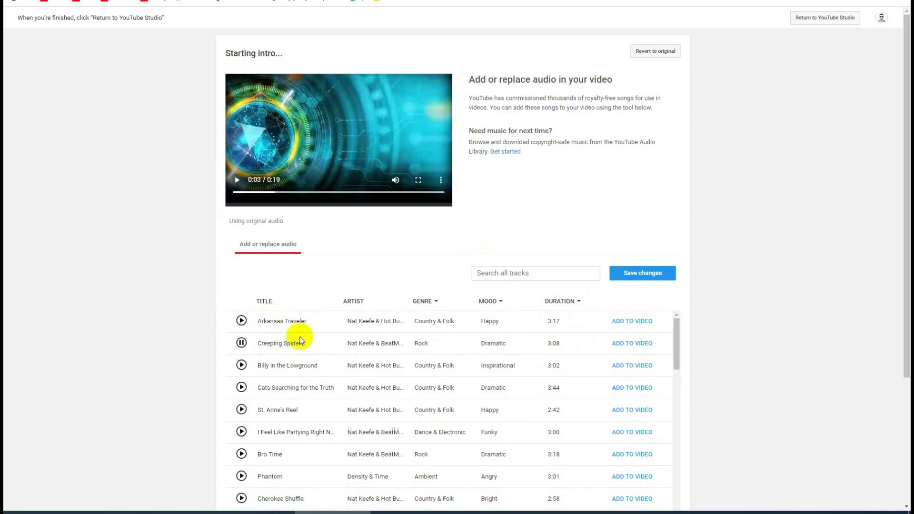
{"action": "left_click", "coordinate": [241, 344]}
{"action": "scroll", "coordinate": [238, 371], "scroll_direction": "down", "scroll_amount": 2}
{"action": "scroll", "coordinate": [239, 381], "scroll_direction": "up", "scroll_amount": 2}
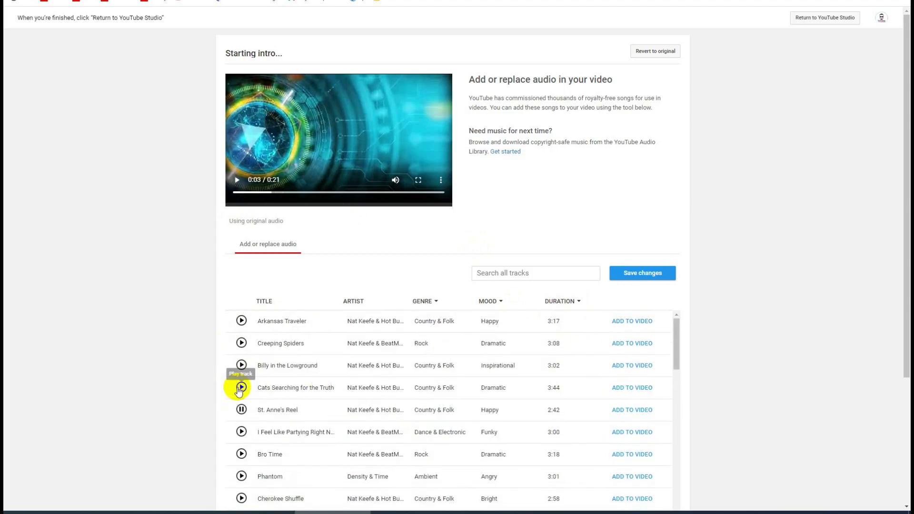
{"action": "left_click", "coordinate": [242, 410]}
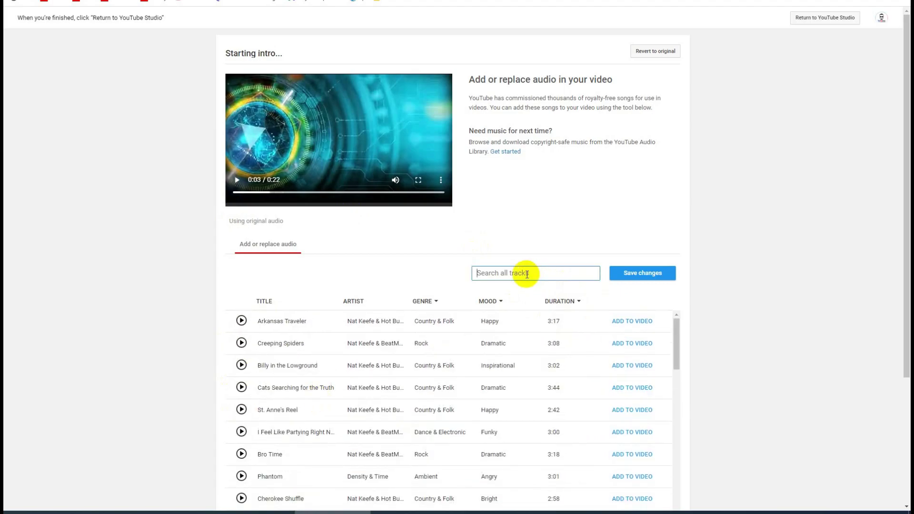
Examine the genre, mood and duration filter options of the track list
{"action": "left_click", "coordinate": [792, 276]}
{"action": "left_click", "coordinate": [437, 303]}
{"action": "left_click", "coordinate": [499, 307]}
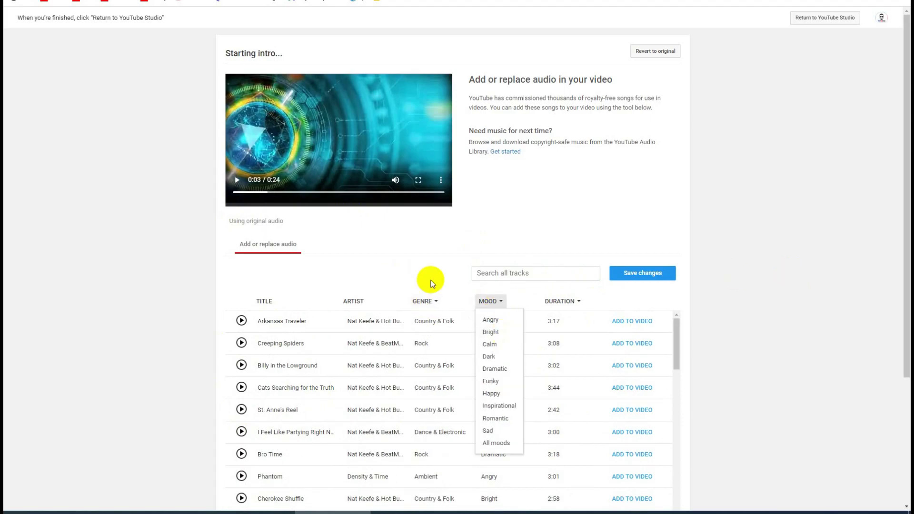
{"action": "left_click", "coordinate": [569, 303]}
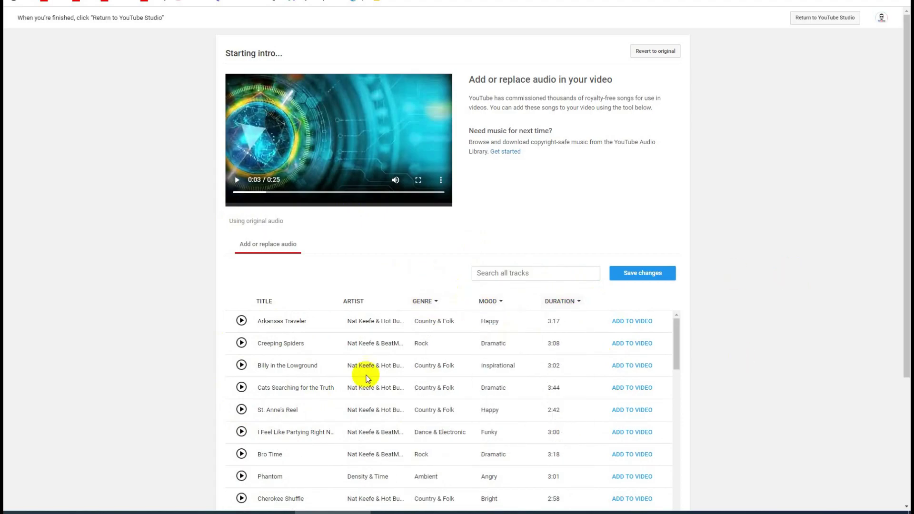
Add the track Arkansas Traveler to the video, with the audio saturation set fully to Favor music
{"action": "left_click", "coordinate": [633, 321]}
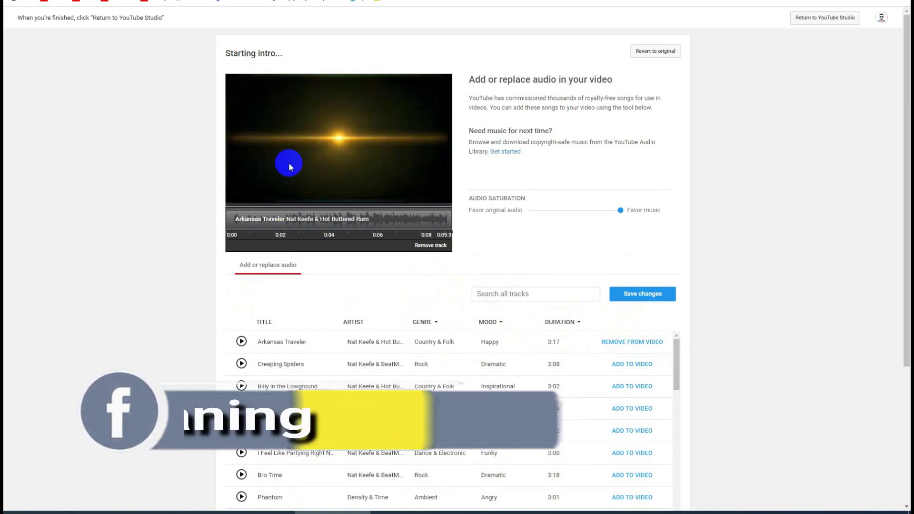
{"action": "left_click", "coordinate": [237, 181]}
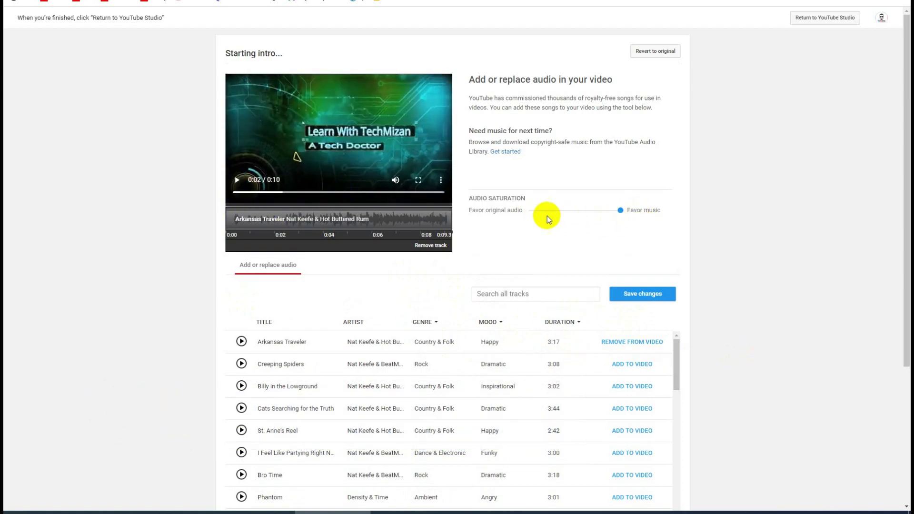
{"action": "left_click", "coordinate": [621, 210]}
{"action": "left_click_drag", "start_coordinate": [615, 211], "coordinate": [755, 210]}
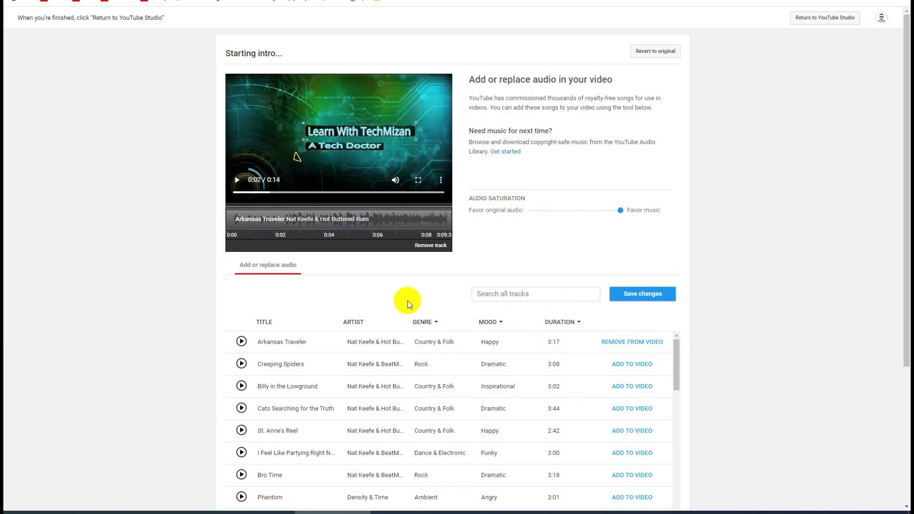
Shorten the Arkansas Traveler track on the audio timeline so that it ends at 0:03
{"action": "left_click", "coordinate": [429, 213]}
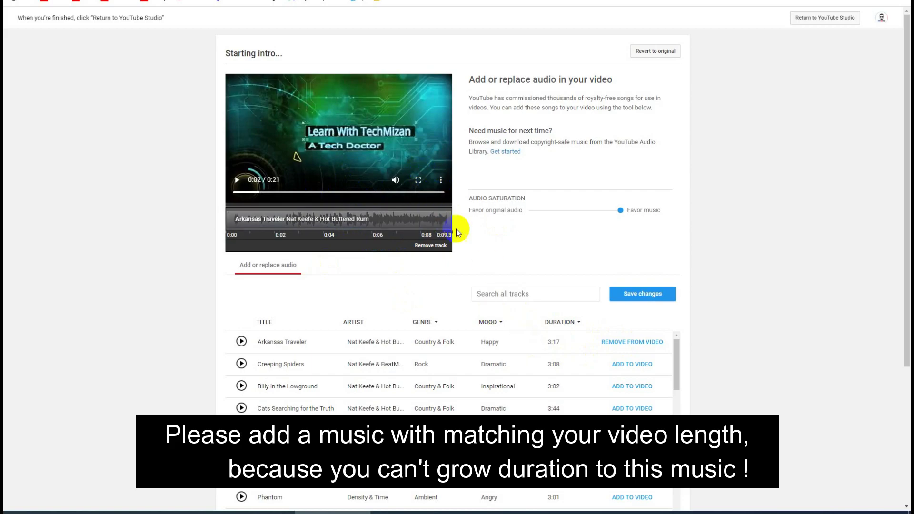
{"action": "left_click_drag", "start_coordinate": [453, 218], "coordinate": [327, 218]}
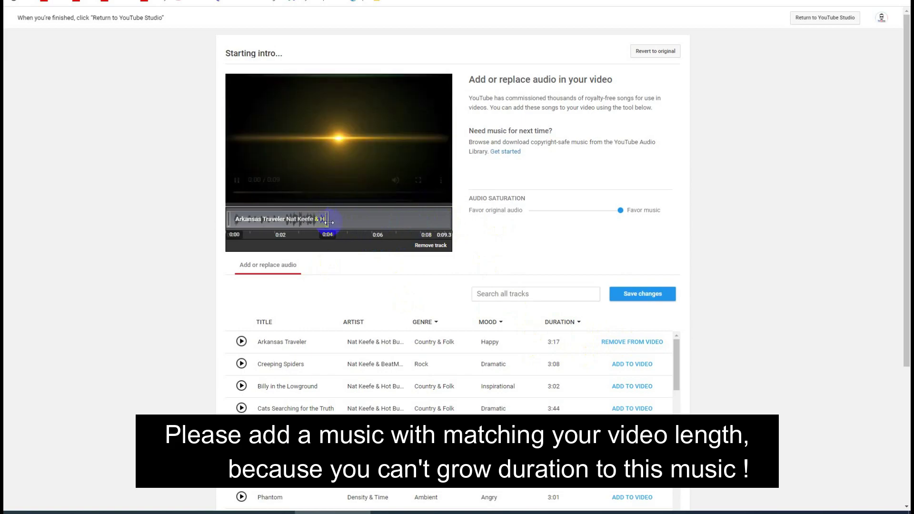
{"action": "left_click", "coordinate": [292, 178]}
{"action": "left_click_drag", "start_coordinate": [333, 222], "coordinate": [336, 219]}
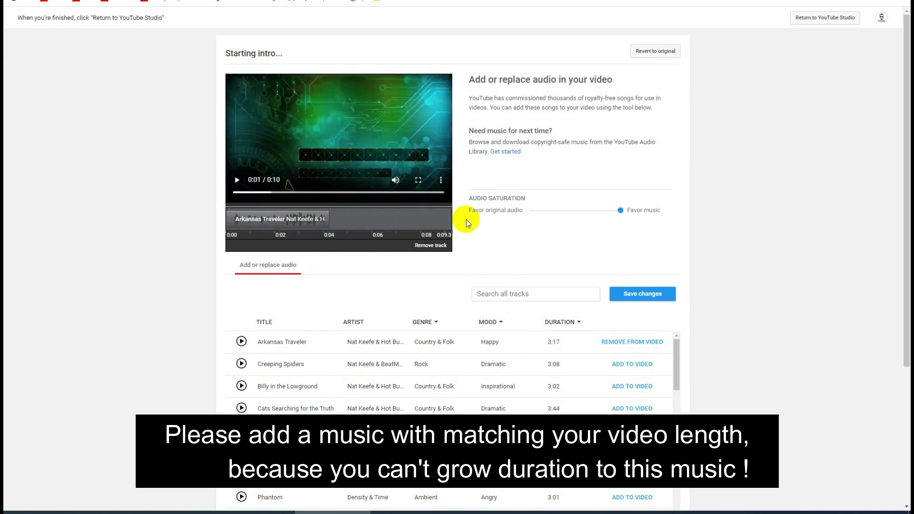
{"action": "left_click", "coordinate": [286, 223]}
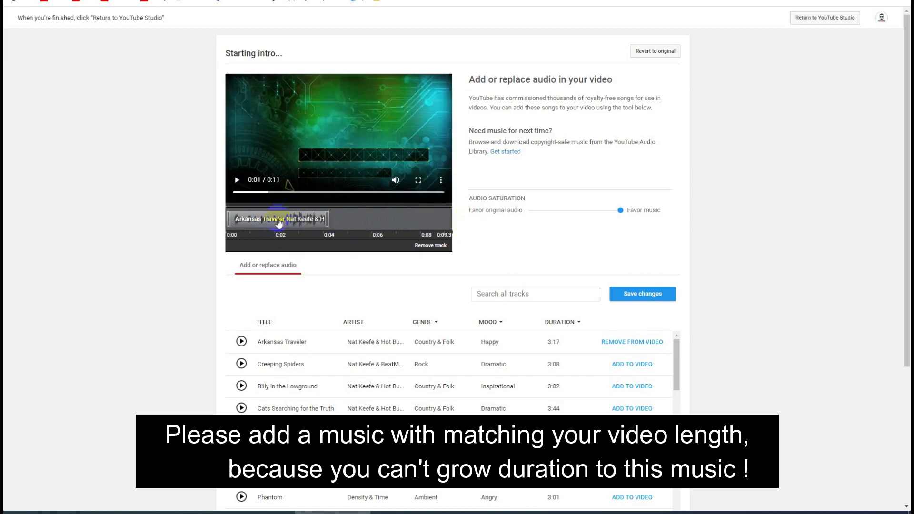
{"action": "mouse_move", "coordinate": [326, 220]}
{"action": "left_mouse_down"}
{"action": "mouse_move", "coordinate": [397, 220]}
{"action": "mouse_move", "coordinate": [231, 219]}
{"action": "mouse_move", "coordinate": [318, 219]}
{"action": "left_mouse_up"}
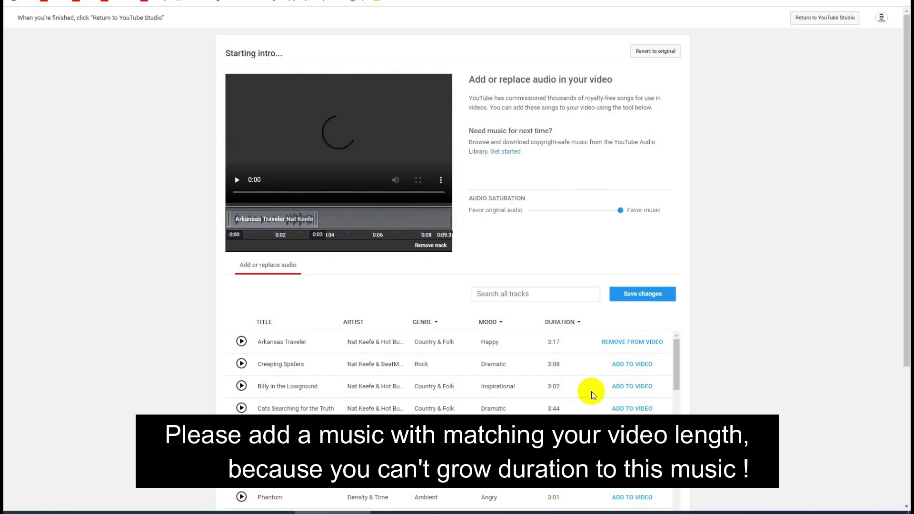
{"action": "left_click", "coordinate": [242, 202]}
{"action": "left_click", "coordinate": [241, 201]}
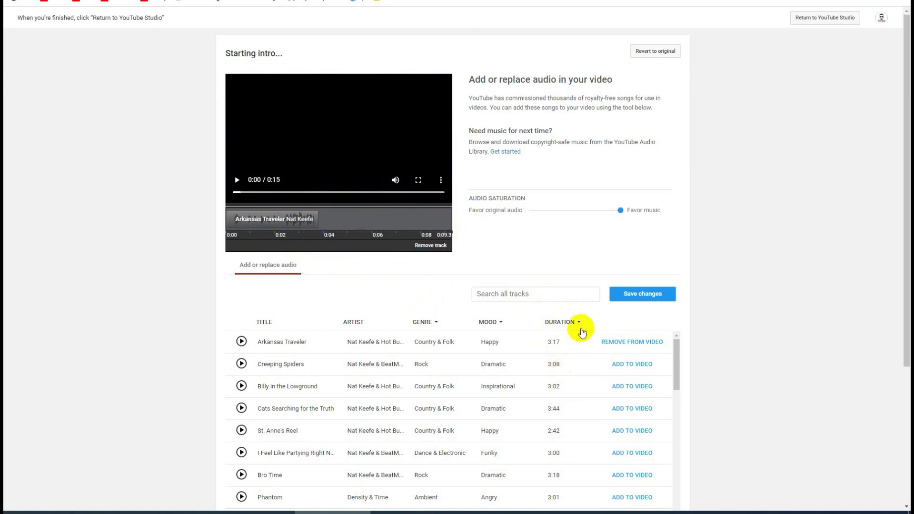
Filter the music list to tracks longer than 5:00 and add Navajo Night to the video
{"action": "left_click", "coordinate": [580, 324]}
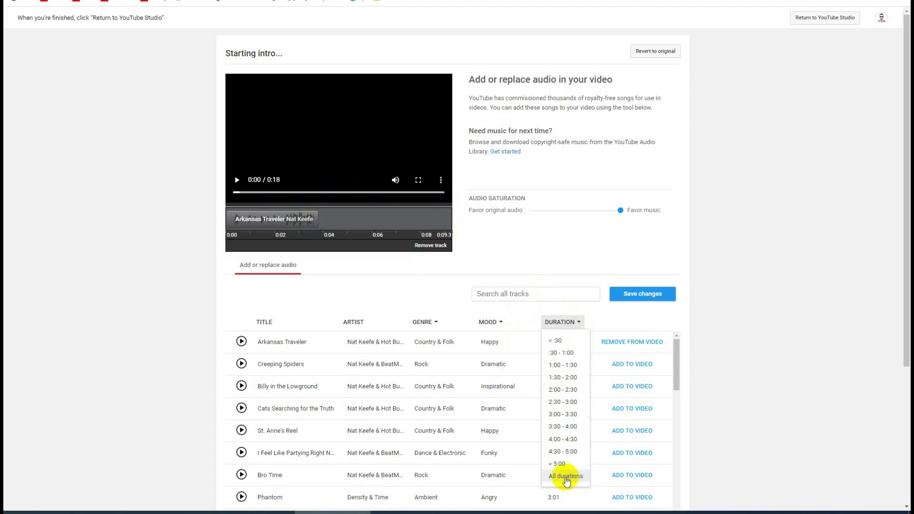
{"action": "left_click", "coordinate": [557, 465]}
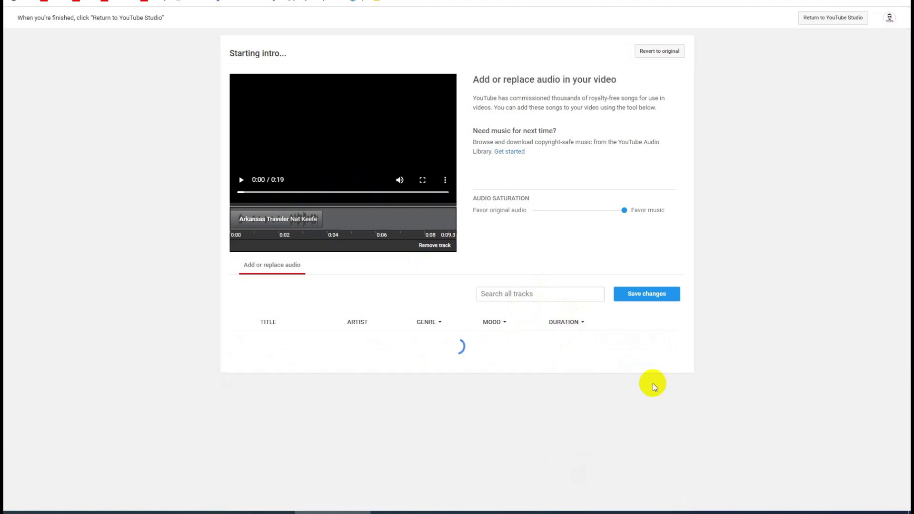
{"action": "scroll", "coordinate": [719, 343], "scroll_direction": "down", "scroll_amount": 2}
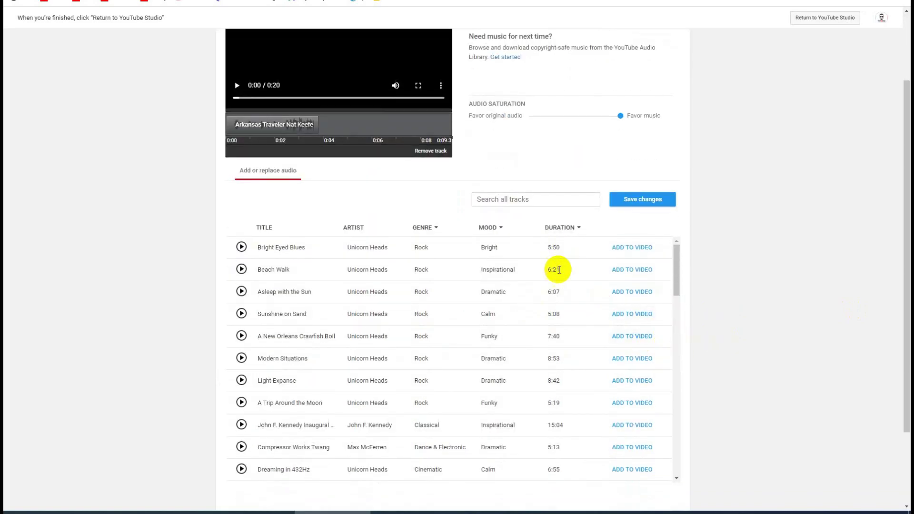
{"action": "scroll", "coordinate": [550, 310], "scroll_direction": "down", "scroll_amount": 1}
{"action": "scroll", "coordinate": [553, 312], "scroll_direction": "down", "scroll_amount": 2}
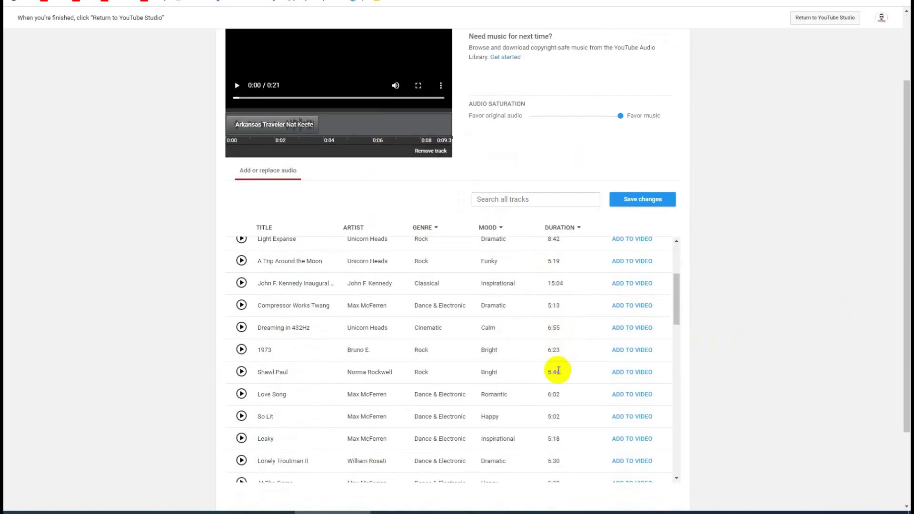
{"action": "scroll", "coordinate": [552, 282], "scroll_direction": "down", "scroll_amount": 5}
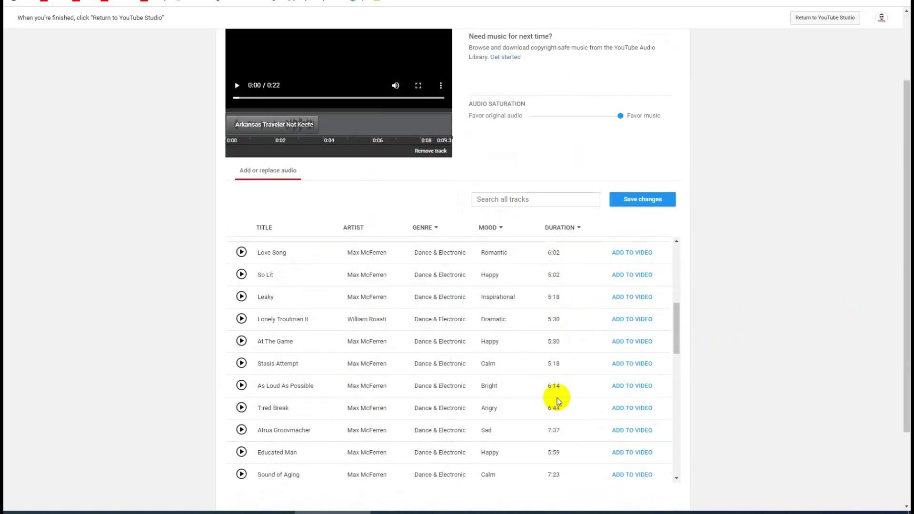
{"action": "scroll", "coordinate": [566, 424], "scroll_direction": "down", "scroll_amount": 3}
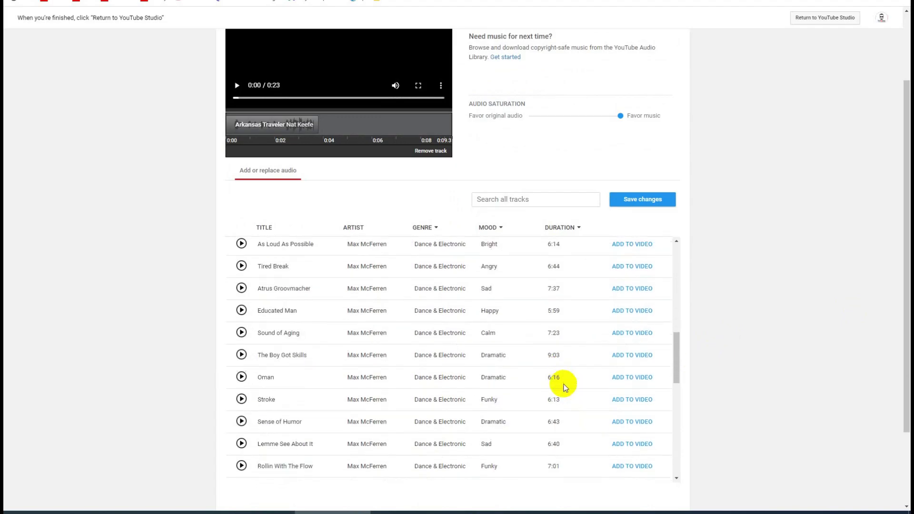
{"action": "scroll", "coordinate": [552, 419], "scroll_direction": "down", "scroll_amount": 10}
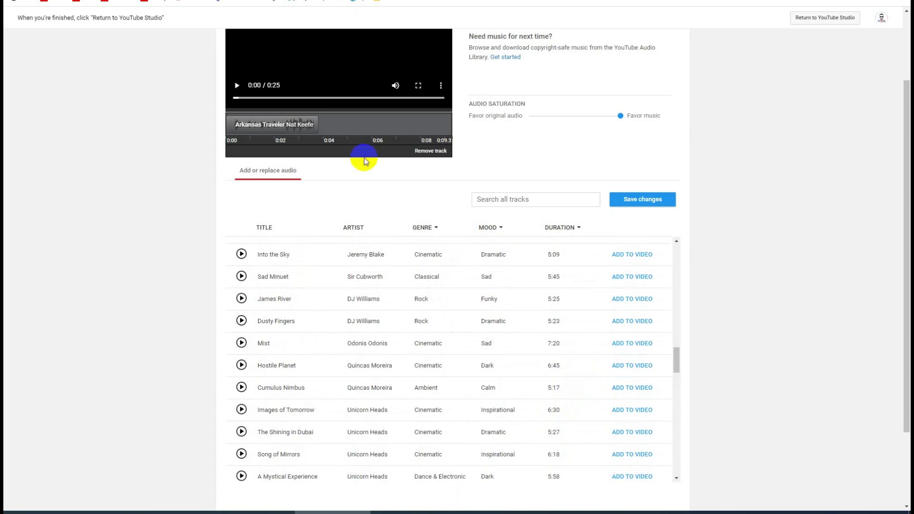
{"action": "scroll", "coordinate": [357, 129], "scroll_direction": "up", "scroll_amount": 2}
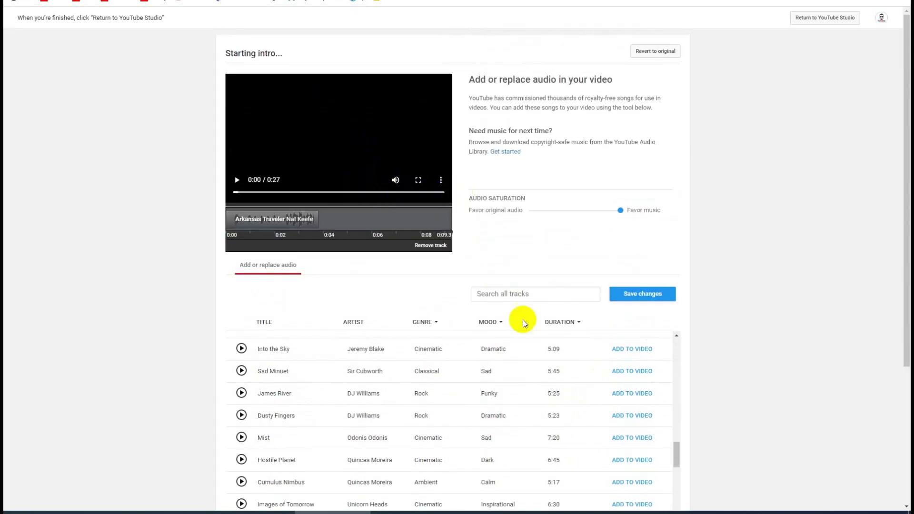
{"action": "scroll", "coordinate": [571, 364], "scroll_direction": "down", "scroll_amount": 2}
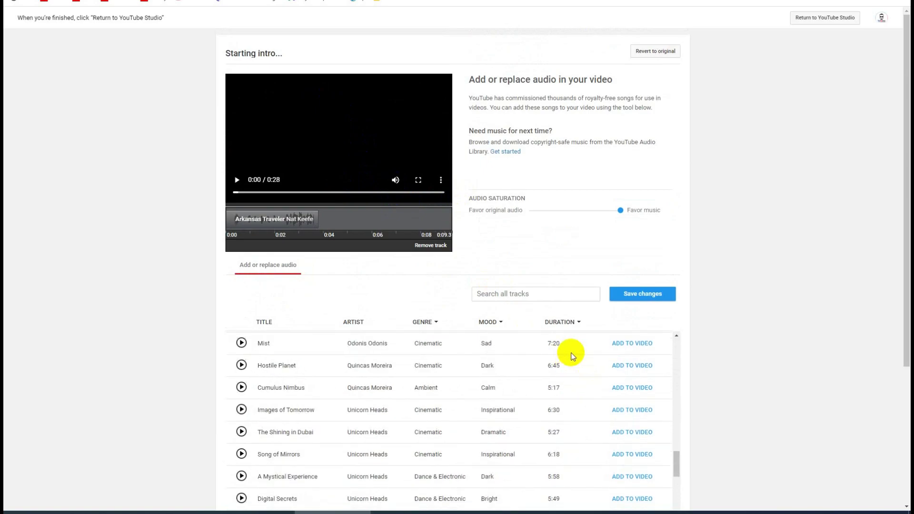
{"action": "scroll", "coordinate": [562, 400], "scroll_direction": "down", "scroll_amount": 6}
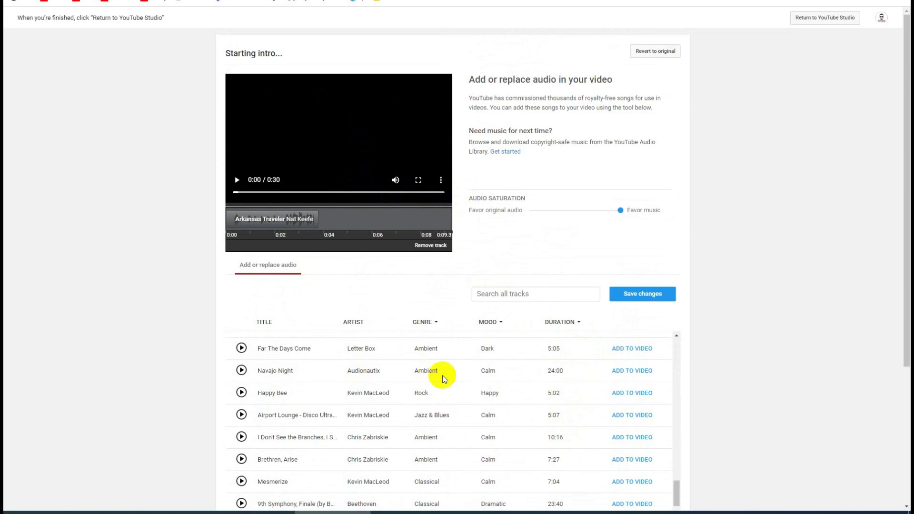
{"action": "left_click", "coordinate": [633, 372]}
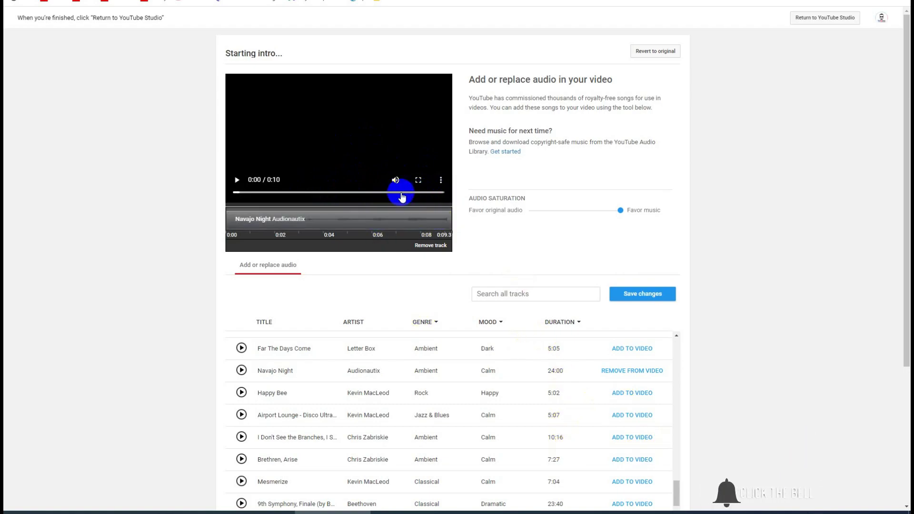
Shorten the Navajo Night track on the audio timeline so that it ends at 0:08
{"action": "left_click_drag", "start_coordinate": [449, 217], "coordinate": [418, 218]}
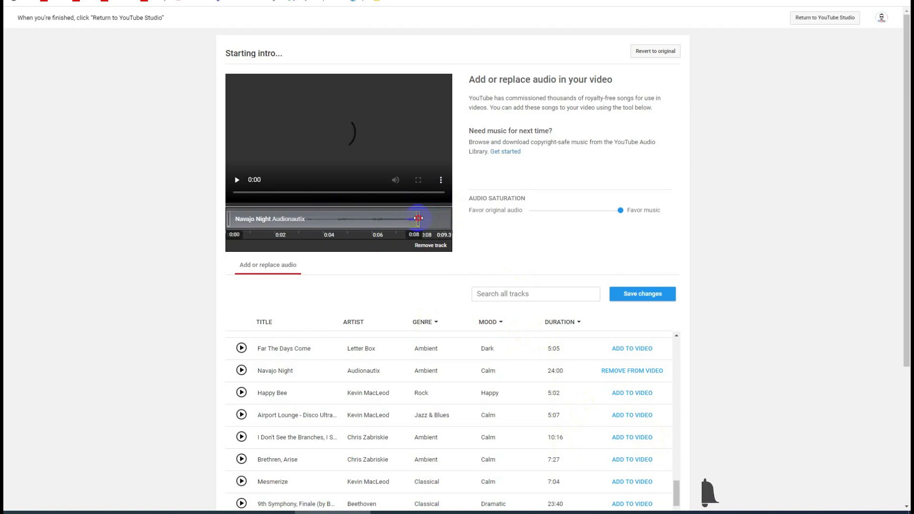
{"action": "left_click", "coordinate": [269, 191]}
{"action": "left_click", "coordinate": [241, 186]}
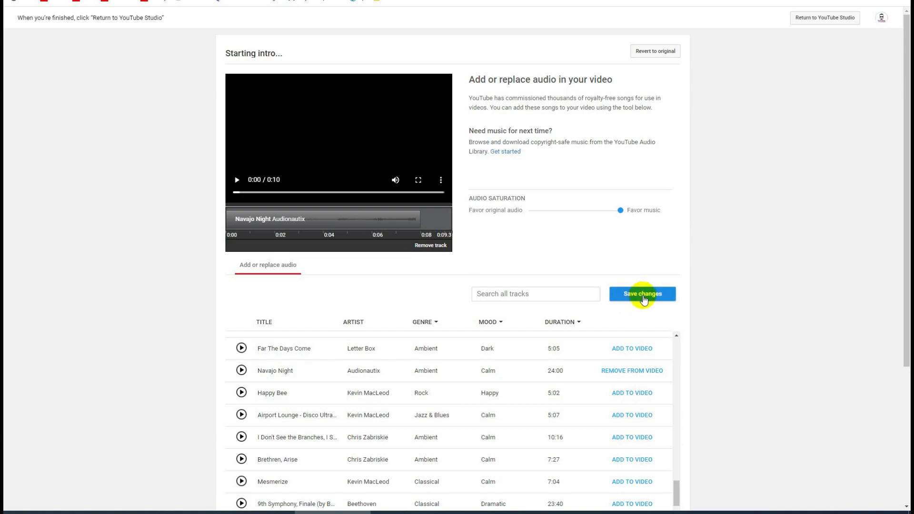
{"action": "left_click", "coordinate": [422, 203]}
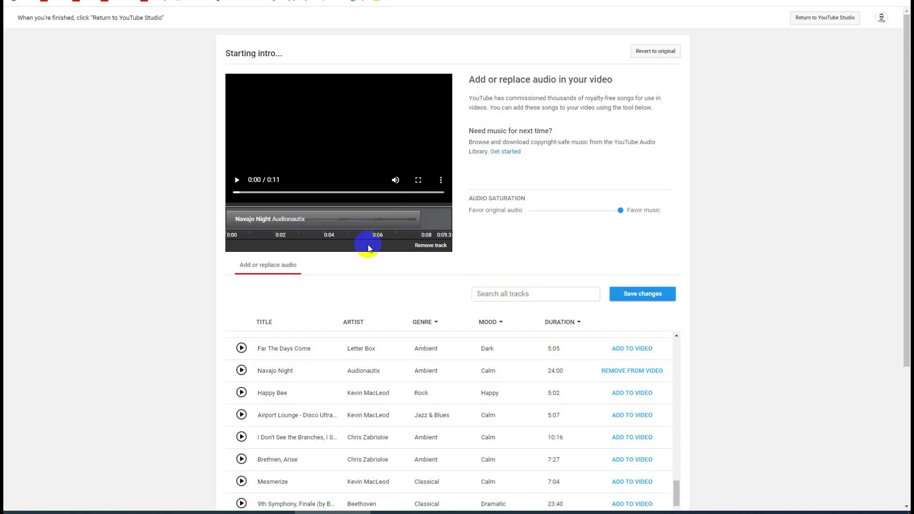
{"action": "left_click", "coordinate": [337, 230]}
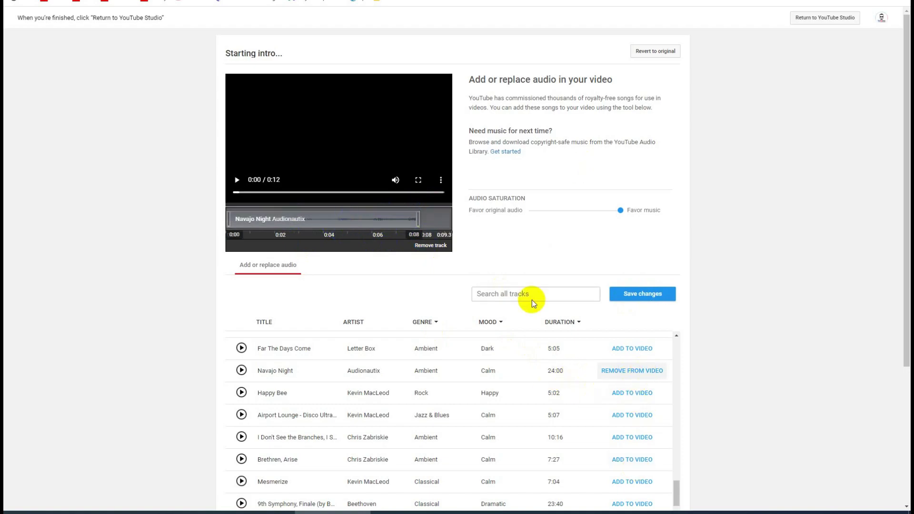
Remove the Navajo Night track from the video, and save the trimmed video's changes in the video editor
{"action": "left_click", "coordinate": [632, 370]}
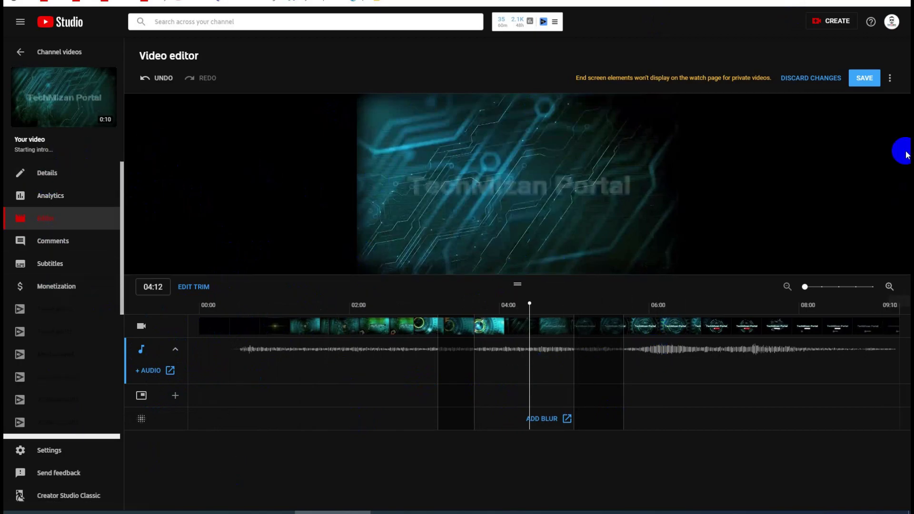
{"action": "left_click", "coordinate": [864, 81]}
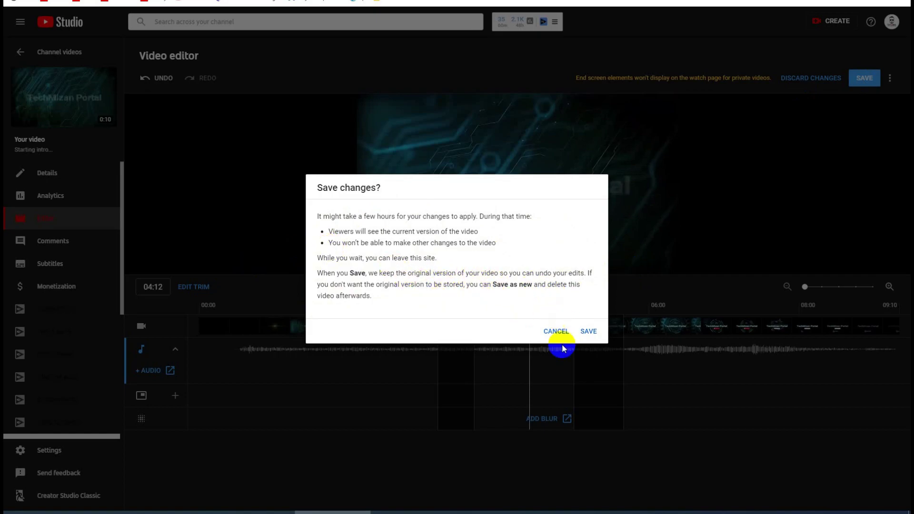
{"action": "left_click", "coordinate": [607, 358]}
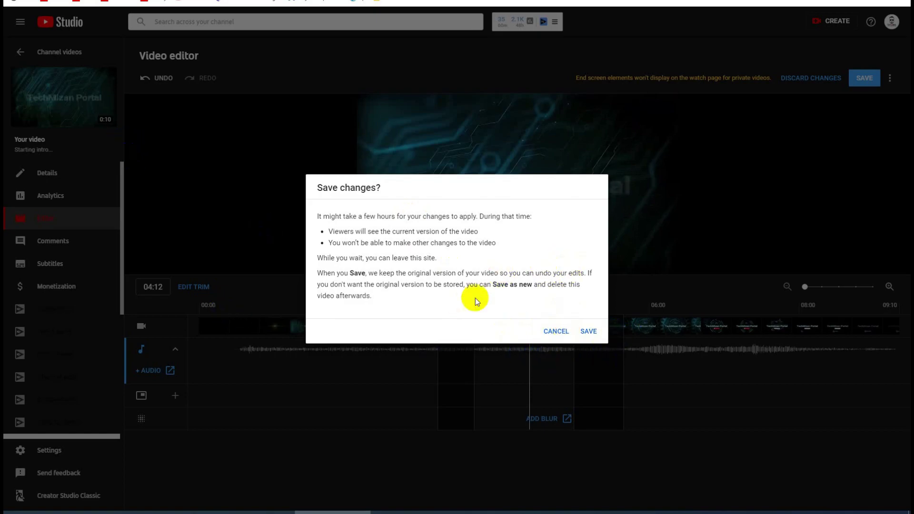
{"action": "left_click", "coordinate": [590, 332]}
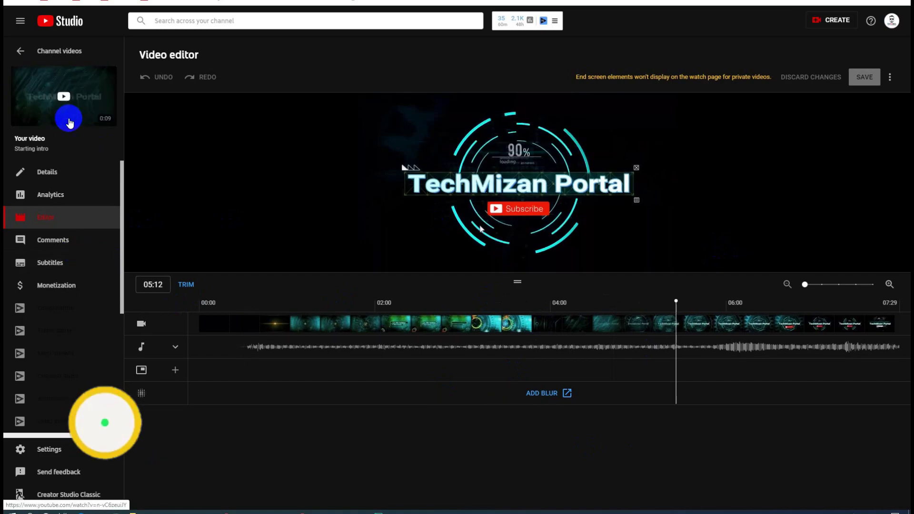
{"action": "left_click", "coordinate": [21, 53]}
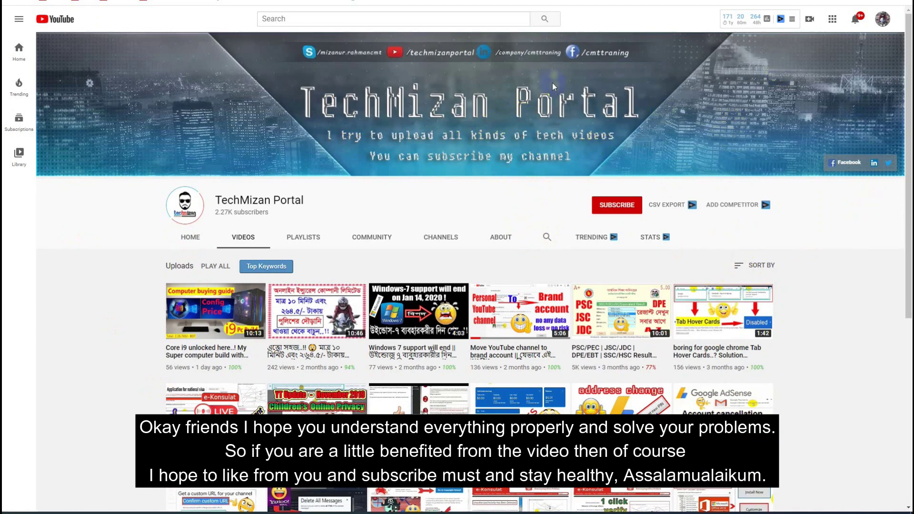
Subscribe to the TechMizan Portal channel and set its notifications to All
{"action": "left_click", "coordinate": [623, 209]}
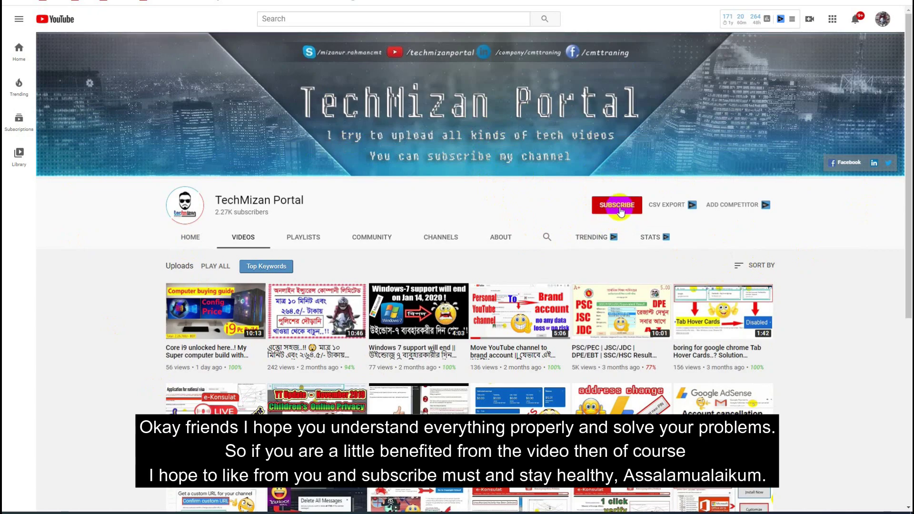
{"action": "left_click", "coordinate": [620, 209]}
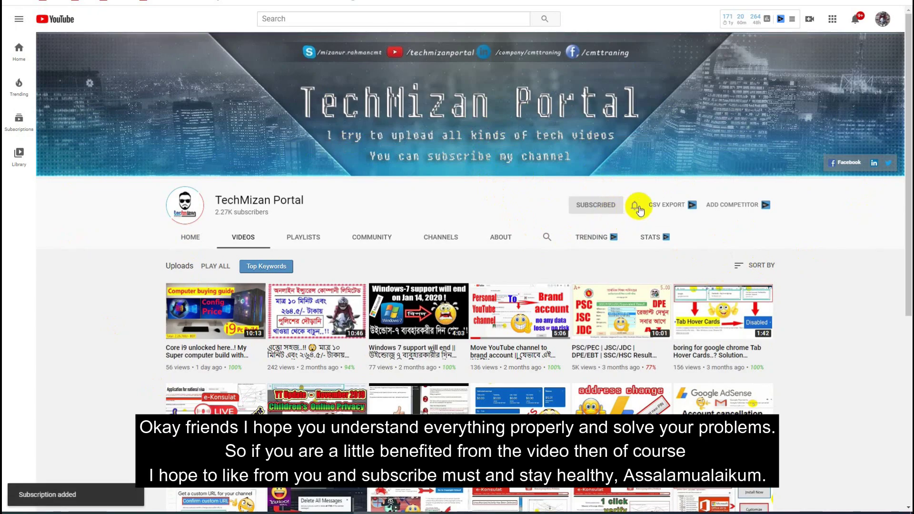
{"action": "left_click", "coordinate": [635, 208]}
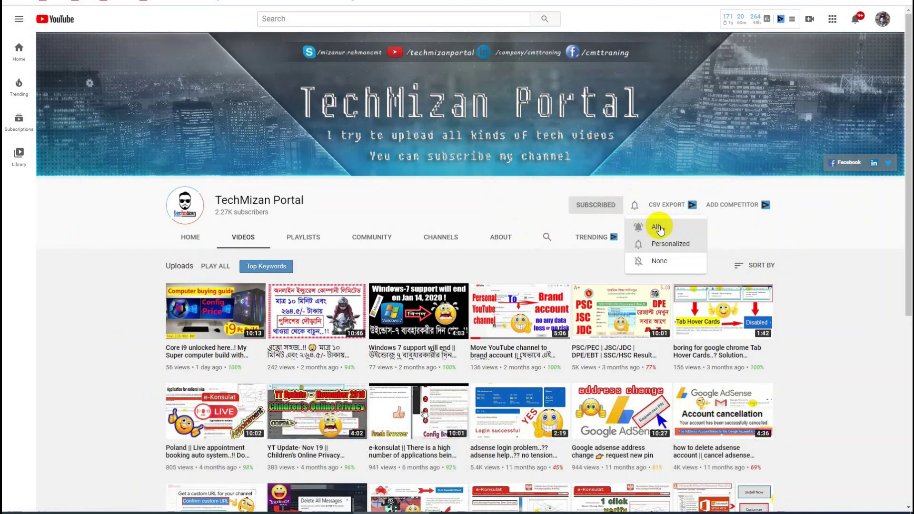
{"action": "left_click", "coordinate": [657, 229]}
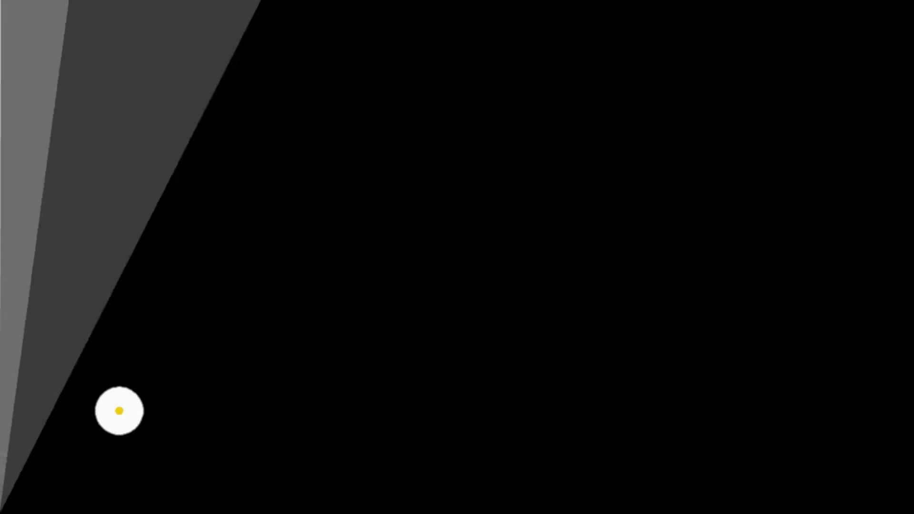